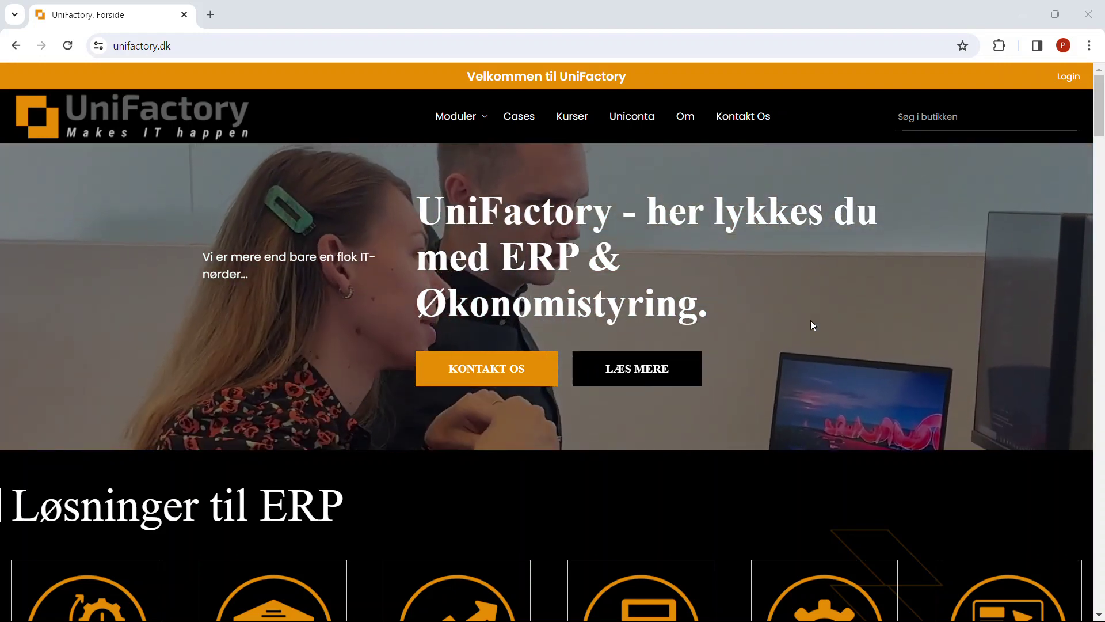
# Switch to Uniconta's Demo-produktion-UniJob company and close all open pages, saving the pending order line changes
pyautogui.hotkey('alt', 'Tab')
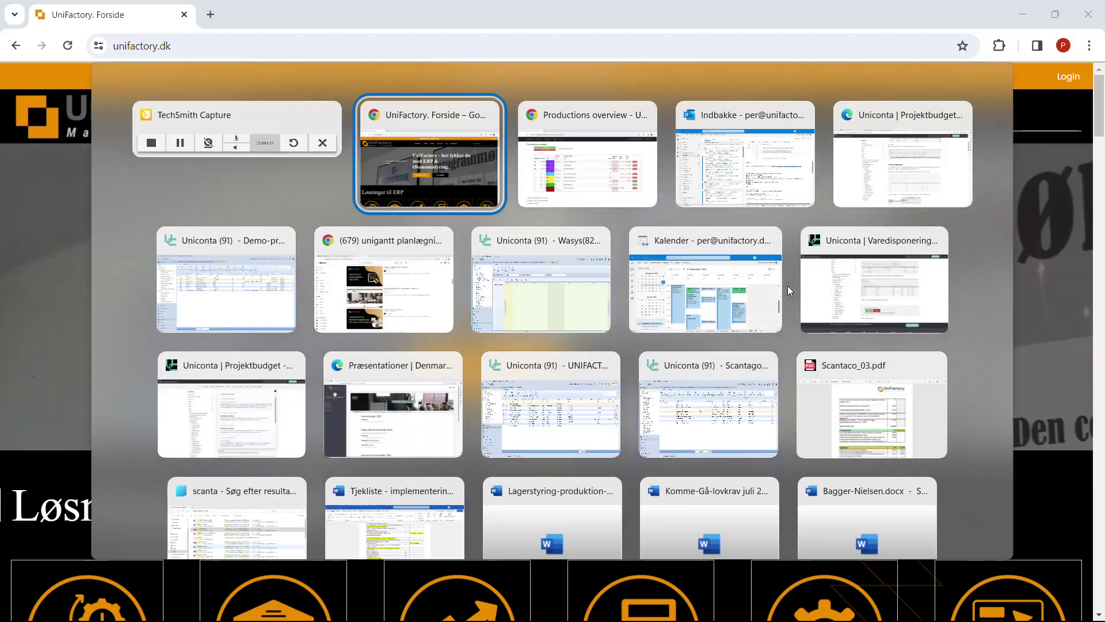
pyautogui.hotkey('alt', 'Tab')
pyautogui.hotkey('alt', 'Tab')
pyautogui.hotkey('alt', 'Tab')
pyautogui.hotkey('alt', 'Tab')
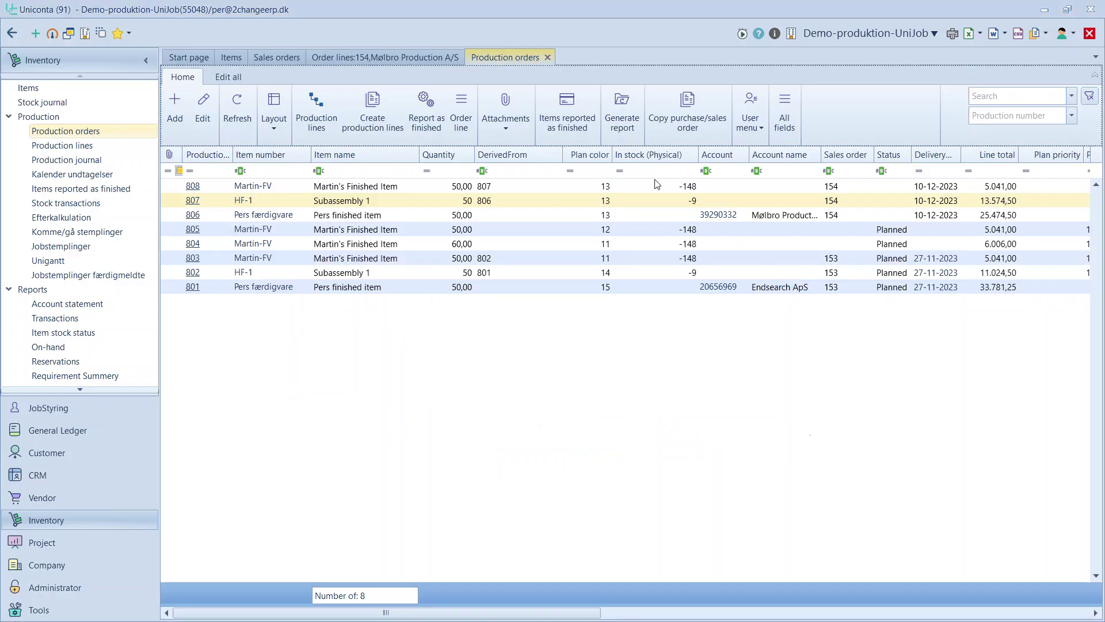
pyautogui.click(1089, 35)
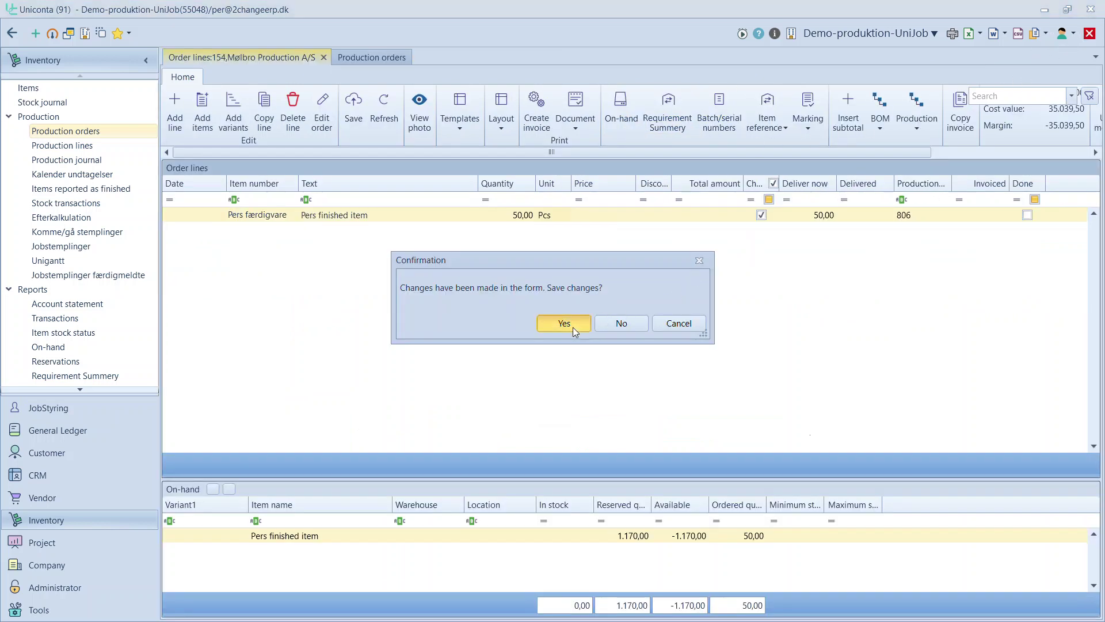
pyautogui.click(564, 324)
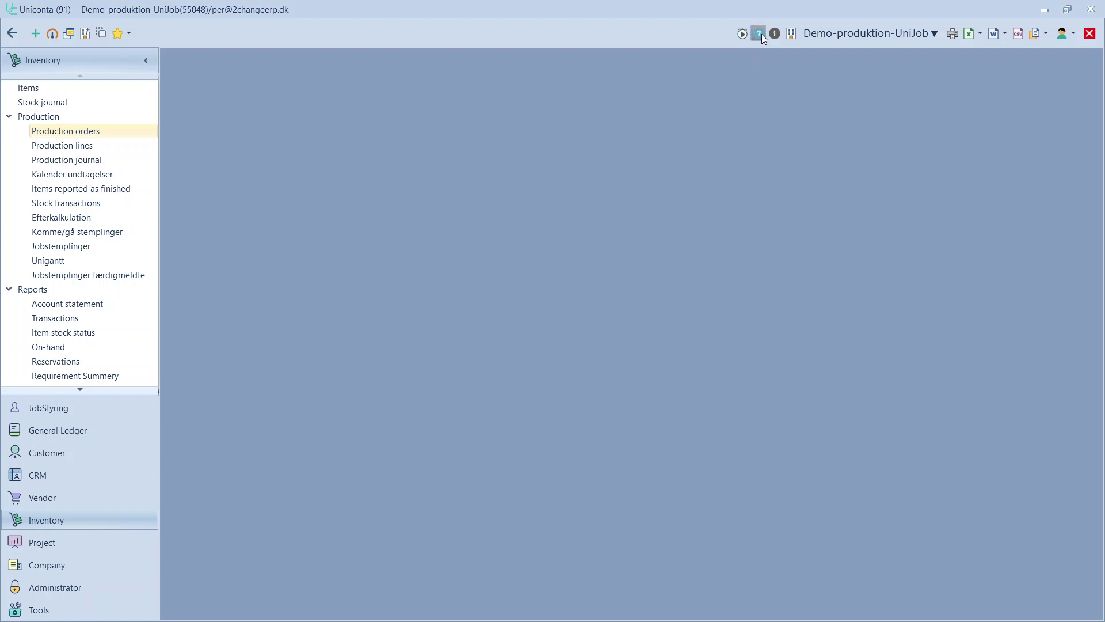
pyautogui.click(771, 35)
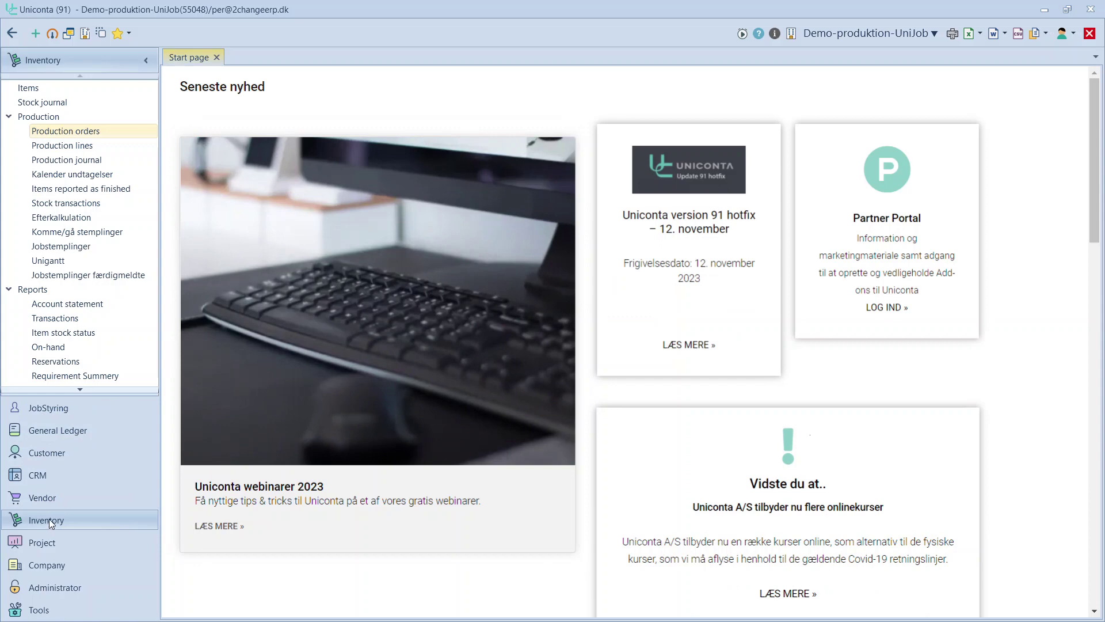
# Open the production lines of production order 808 and examine its saw, laser, CNC and coating operations
pyautogui.click(58, 135)
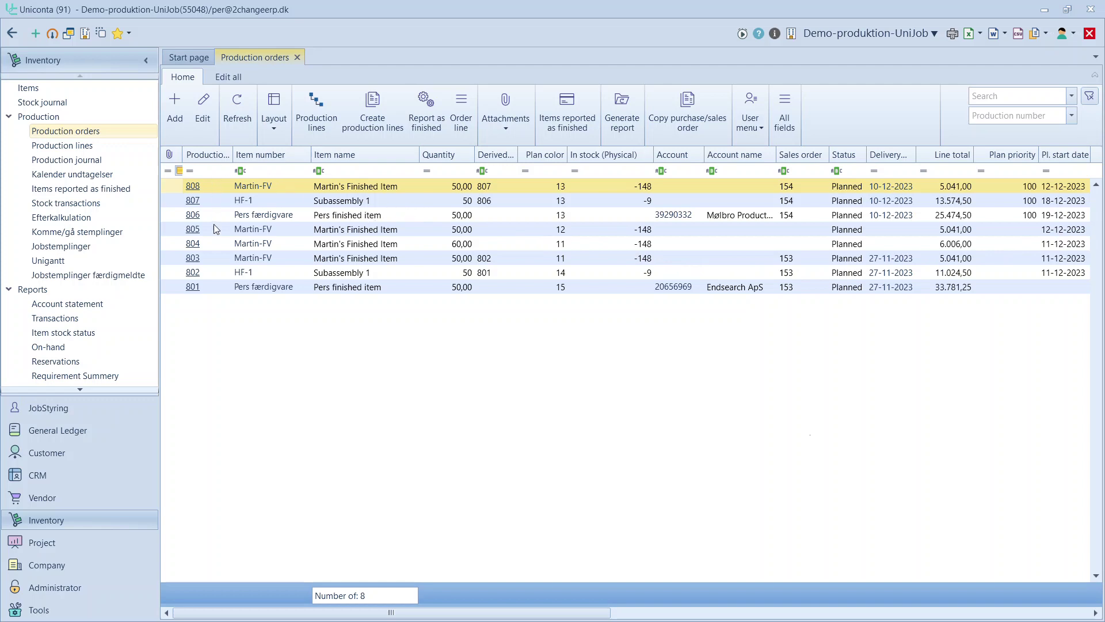
pyautogui.click(331, 114)
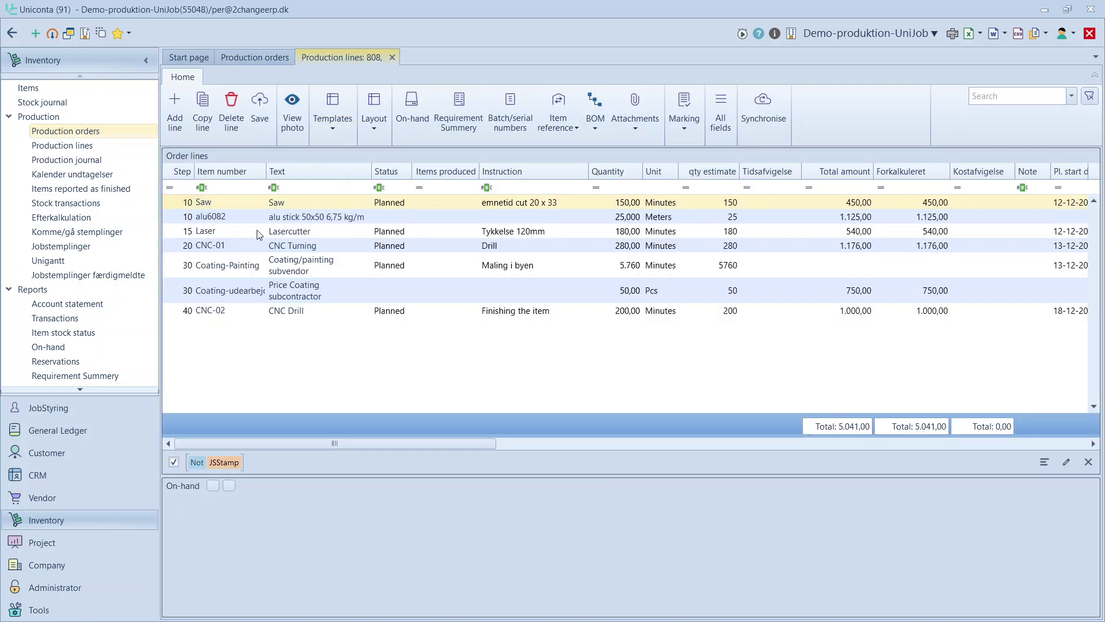
pyautogui.click(323, 205)
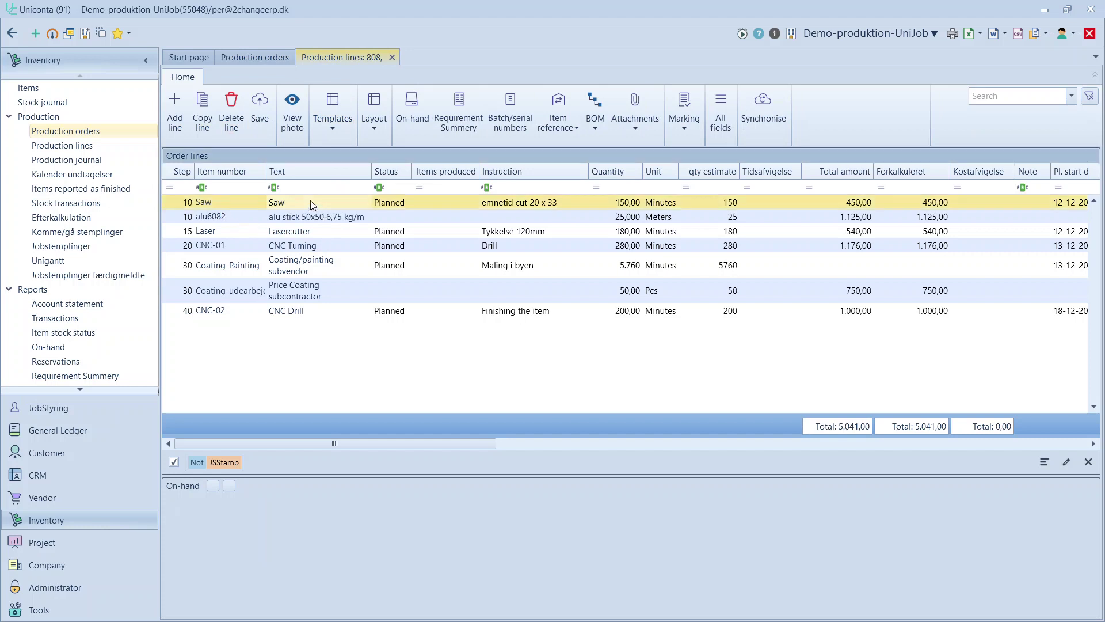
pyautogui.click(309, 235)
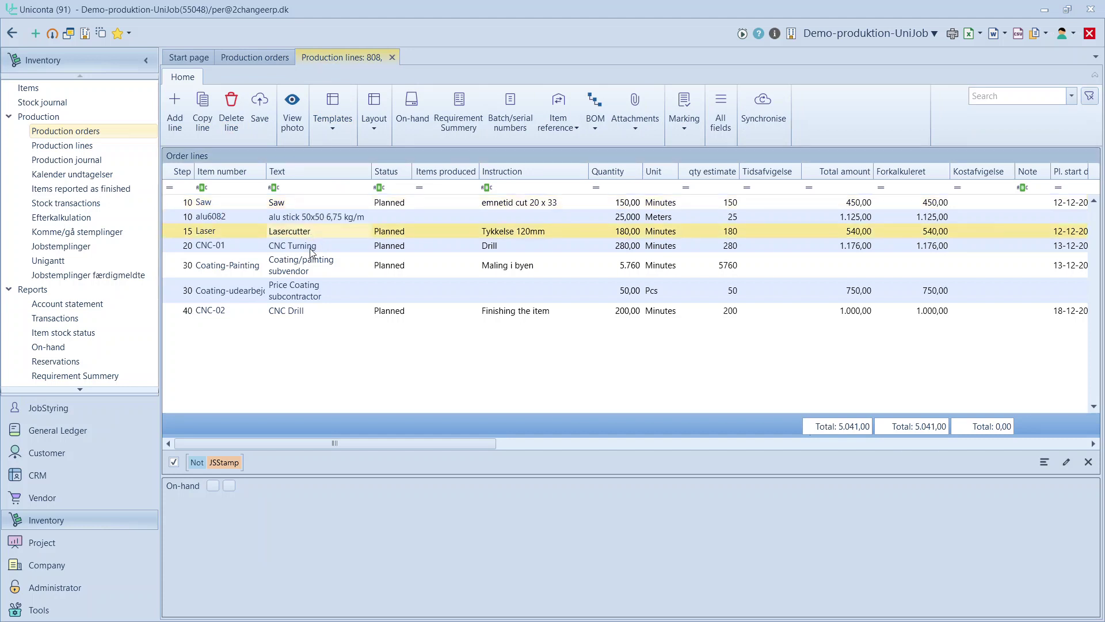
pyautogui.click(311, 247)
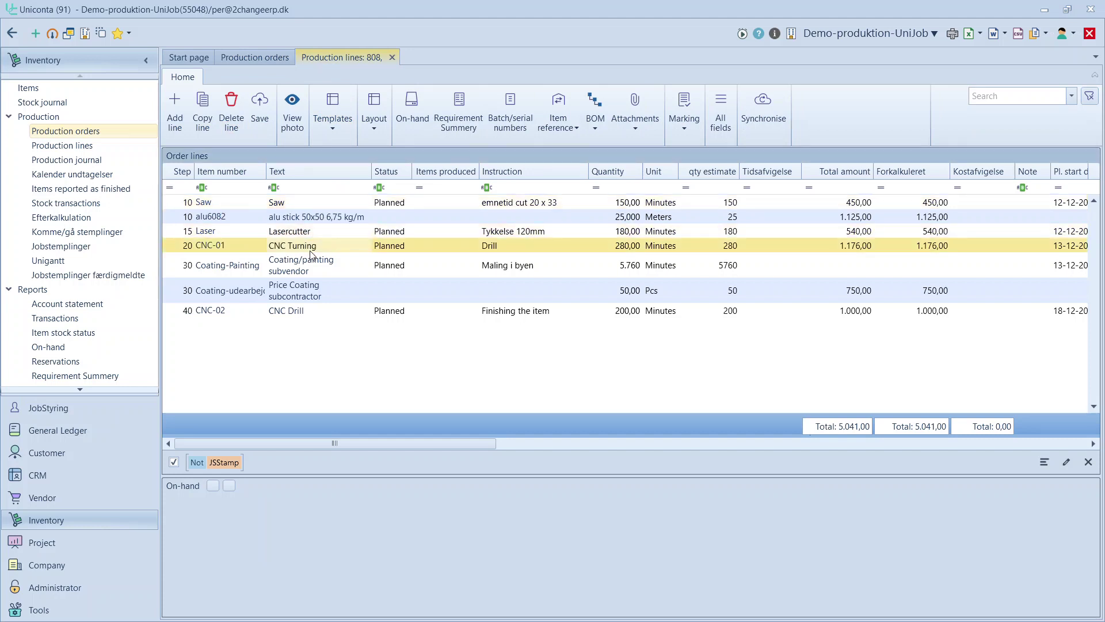
pyautogui.click(315, 294)
pyautogui.click(297, 314)
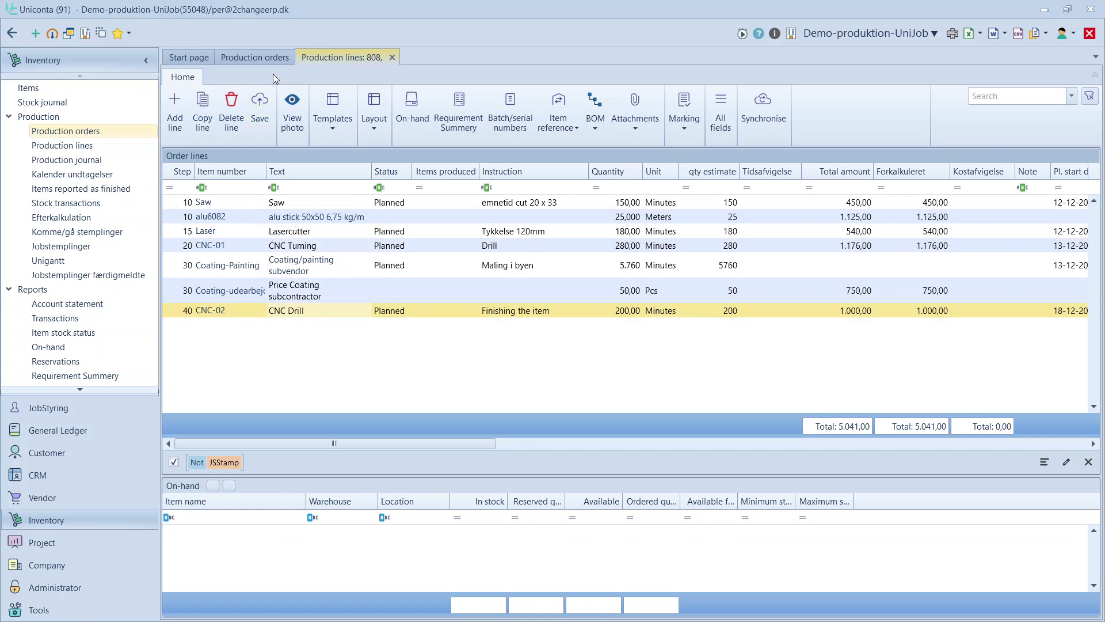
pyautogui.click(274, 57)
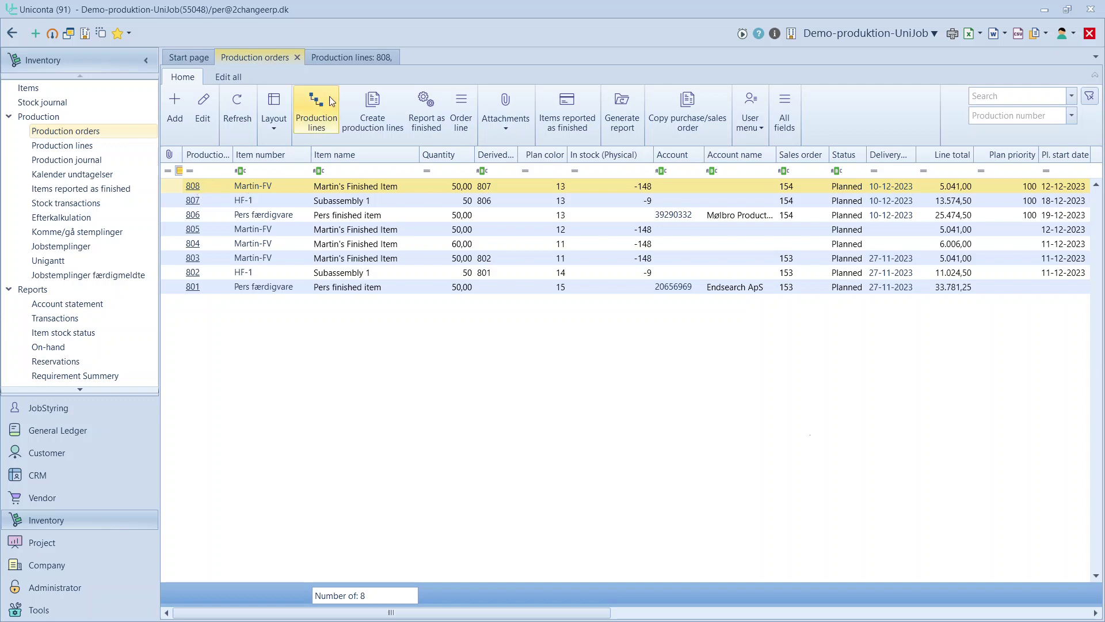
pyautogui.click(349, 58)
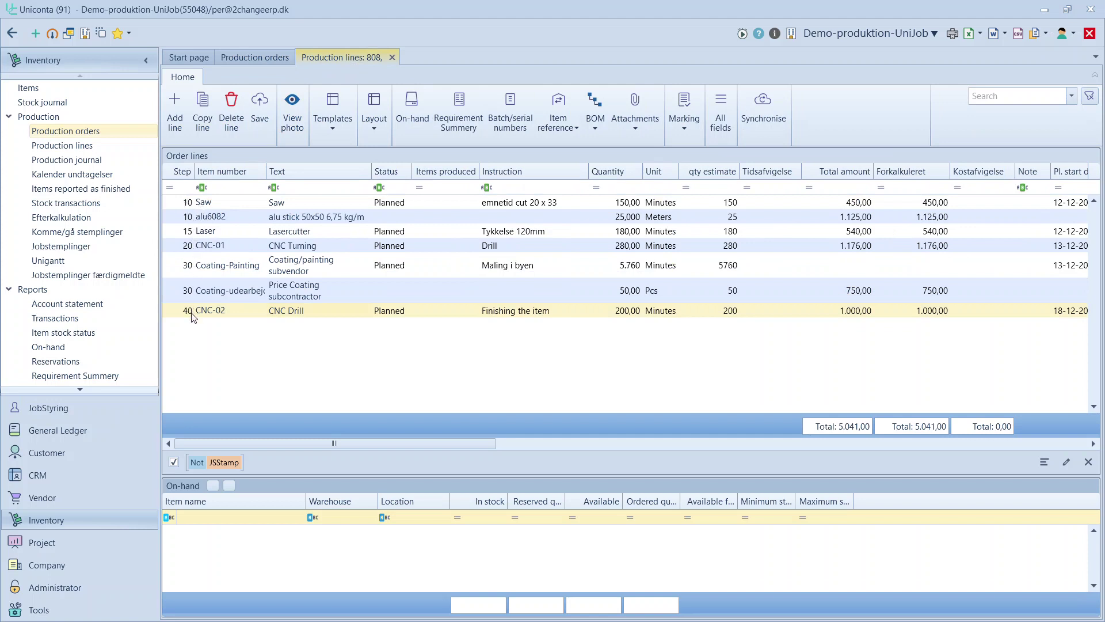
# Switch to Unigantt in Chrome and view the Gantt plan for all planned productions
pyautogui.hotkey('alt', 'Tab')
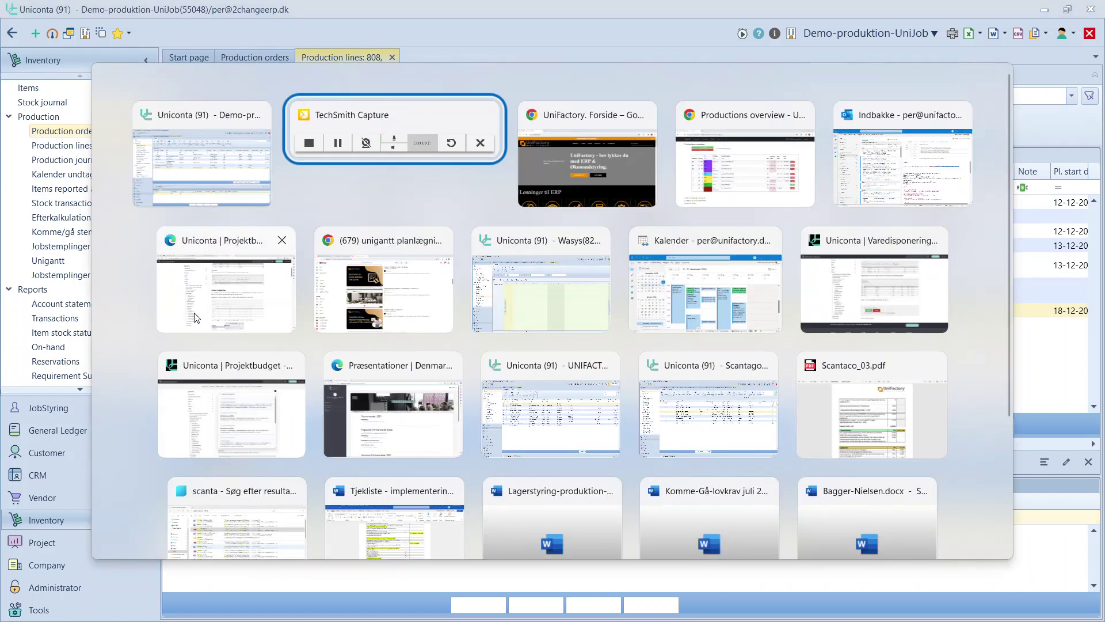
pyautogui.hotkey('alt', 'Tab')
pyautogui.hotkey('alt', 'Tab')
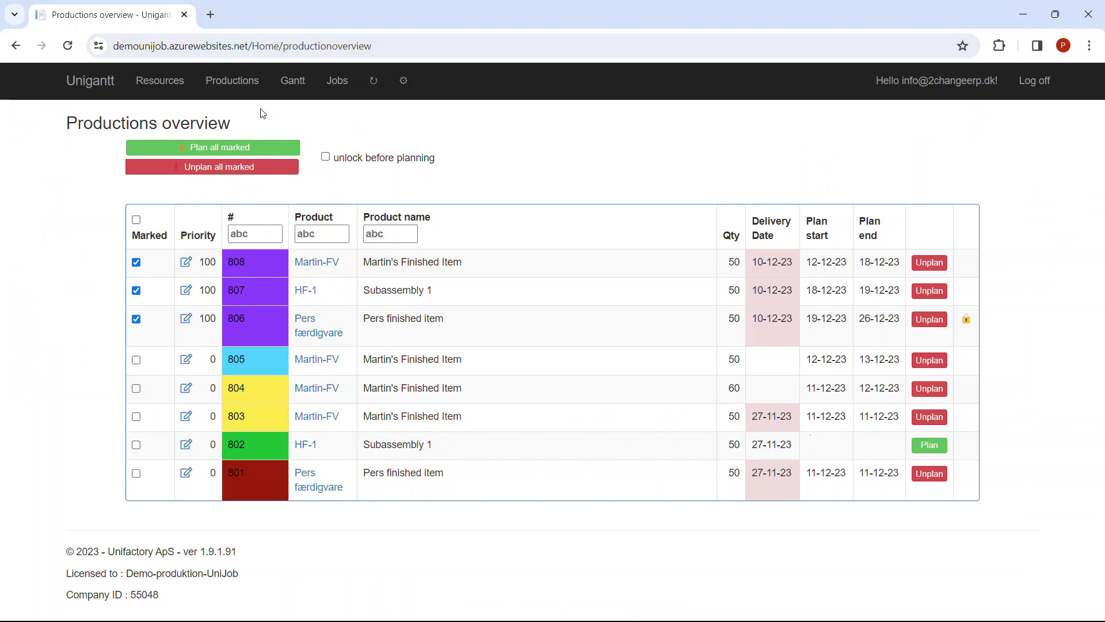
pyautogui.click(291, 82)
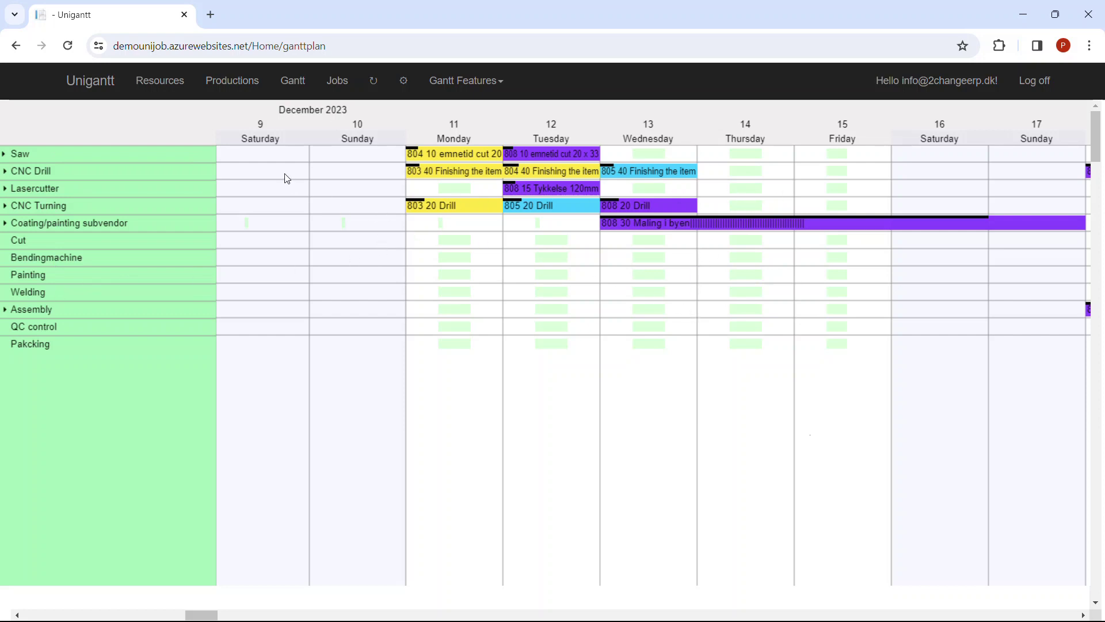
# Log in to the jobs area as the third listed employee, and take production 808's step 10 job among the Saw jobs
pyautogui.click(339, 82)
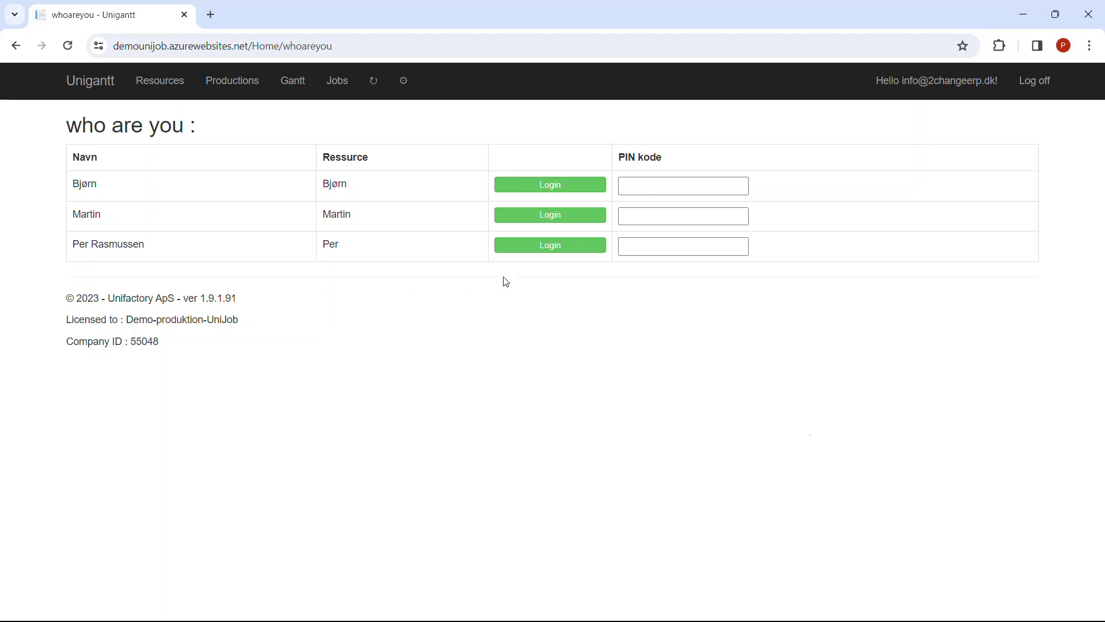
pyautogui.click(550, 246)
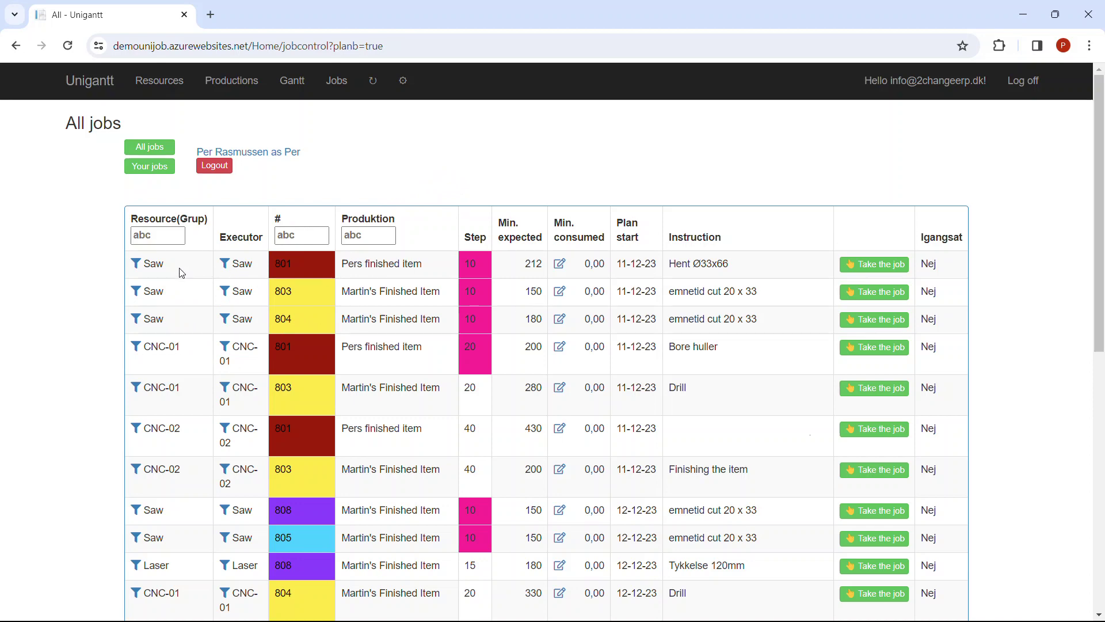
pyautogui.click(137, 263)
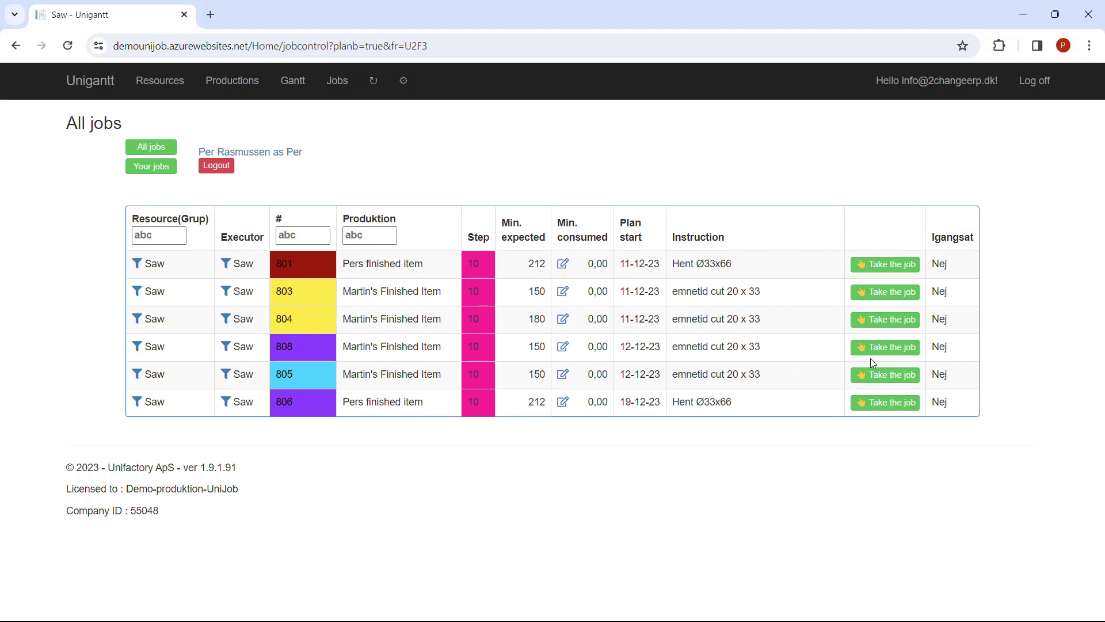
pyautogui.click(886, 347)
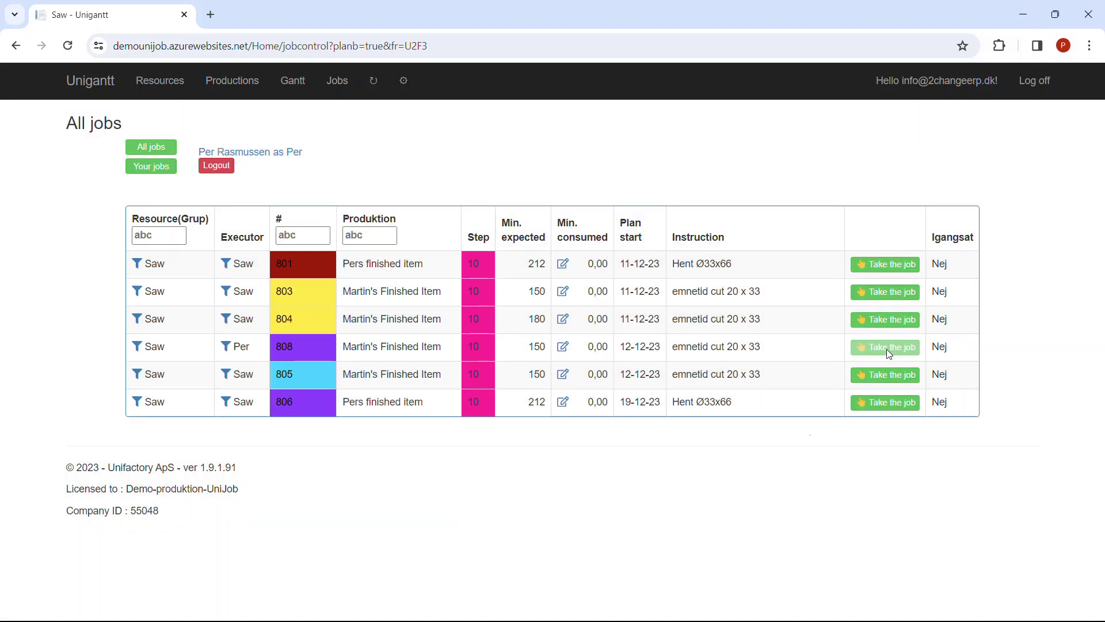
# Review production 808's lines, documents and planning, and show only that production on the Gantt chart
pyautogui.click(283, 348)
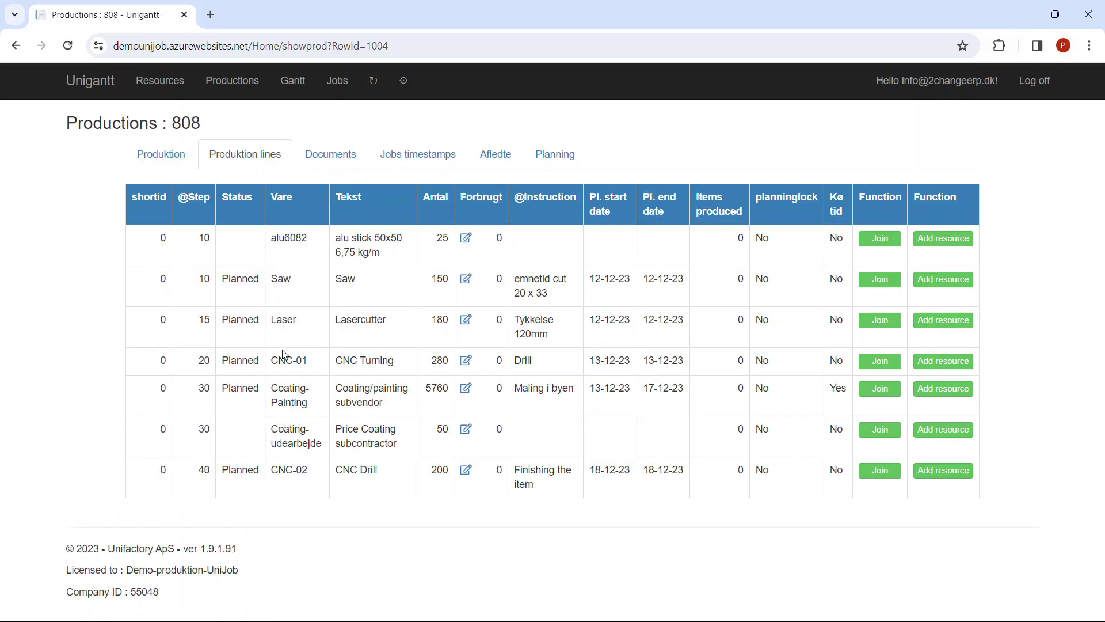
pyautogui.click(315, 163)
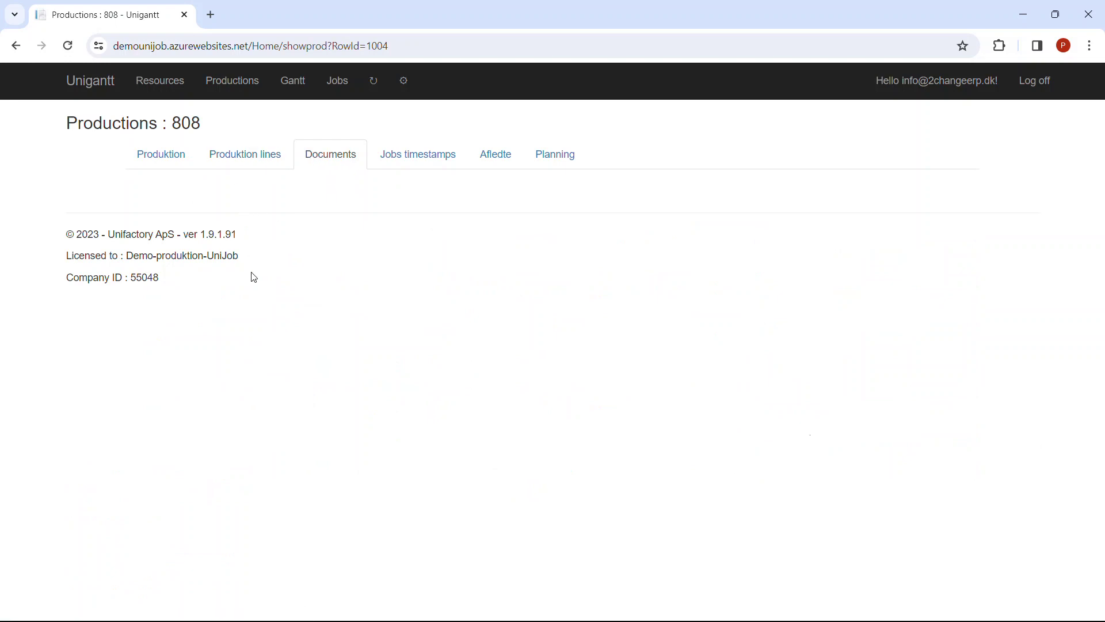
pyautogui.click(545, 166)
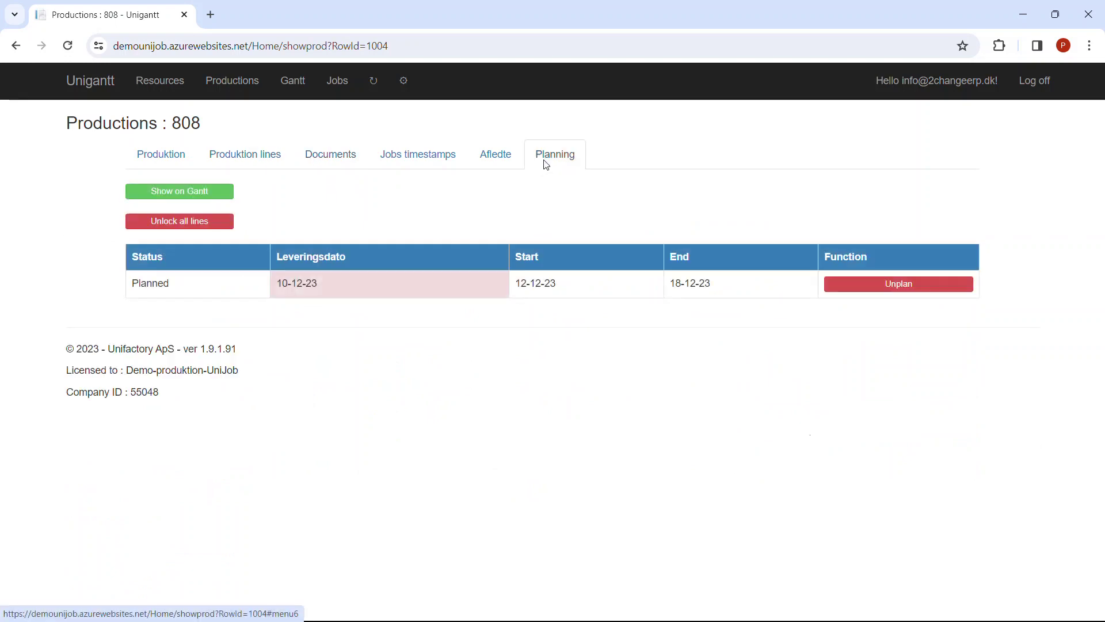
pyautogui.click(192, 194)
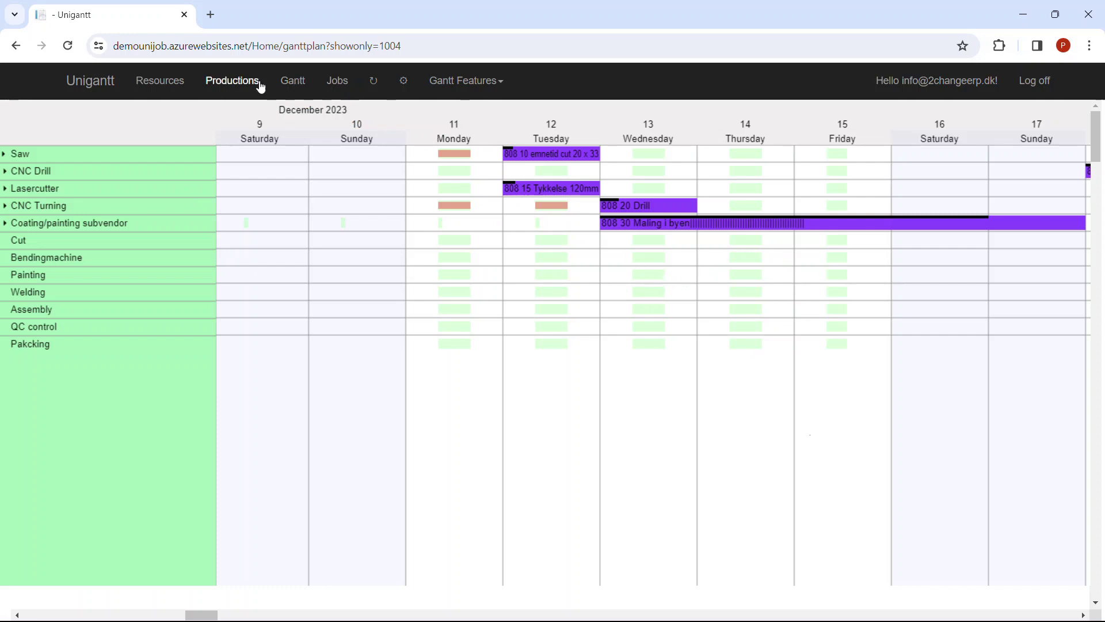
# Start production 808's step 10 Saw job from the logged-in employee's own job list
pyautogui.click(324, 86)
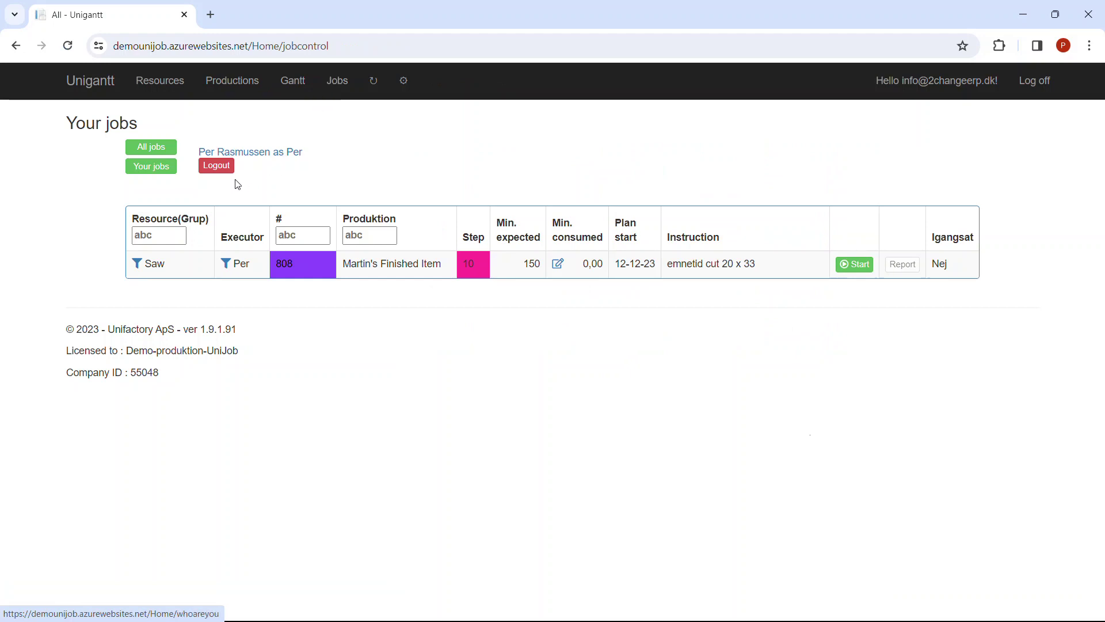
pyautogui.click(151, 166)
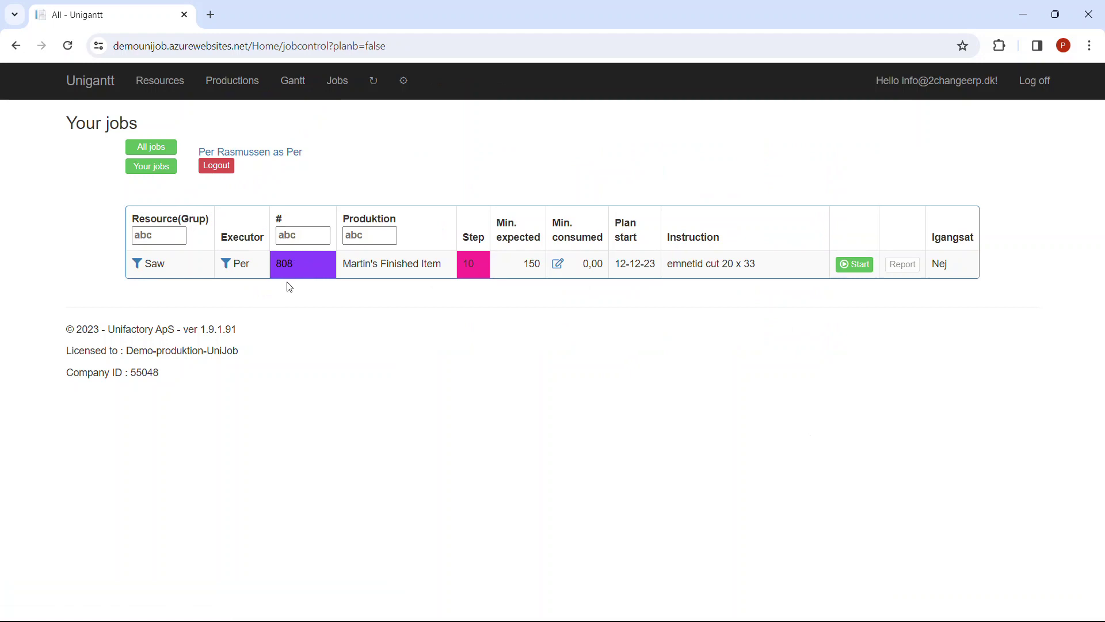
pyautogui.click(861, 271)
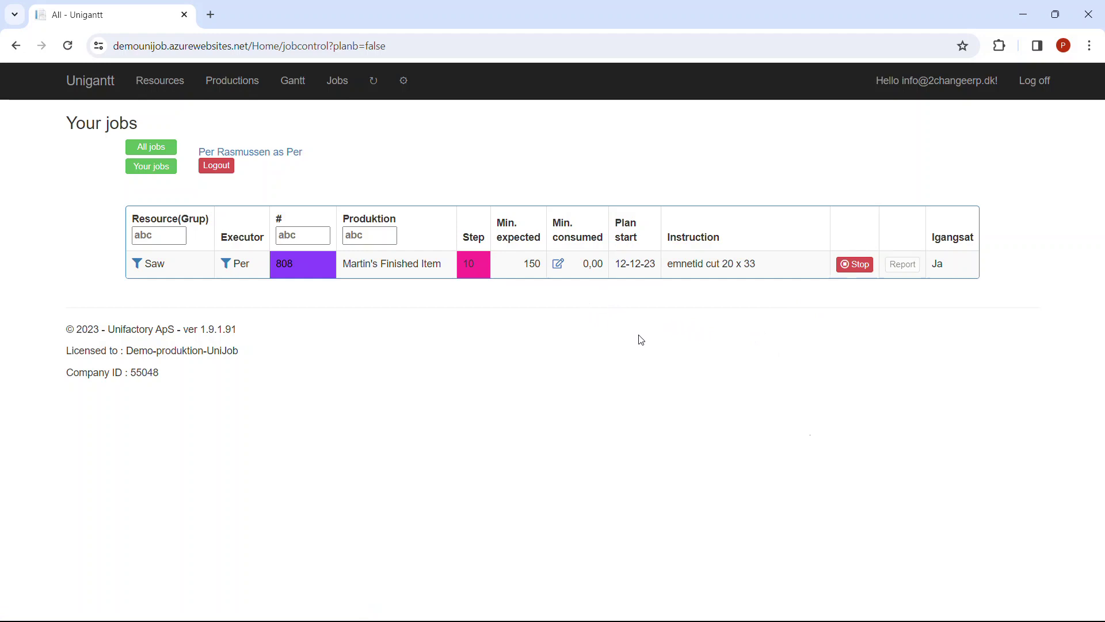
# Log the employee out of the jobs area, log the same employee back in and display their own jobs
pyautogui.click(228, 165)
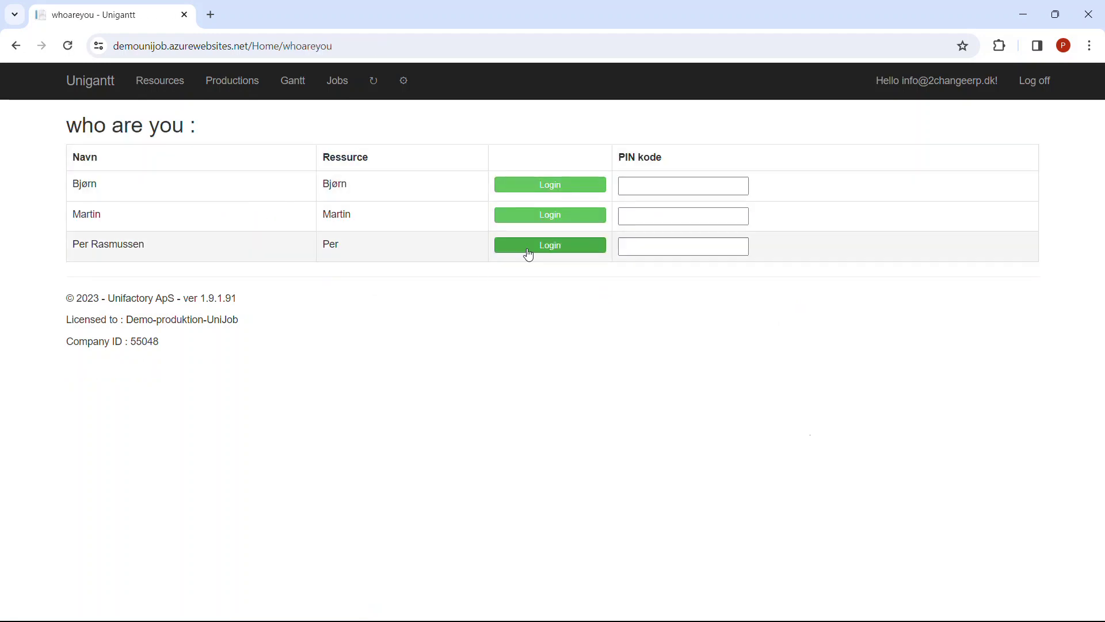
pyautogui.click(532, 253)
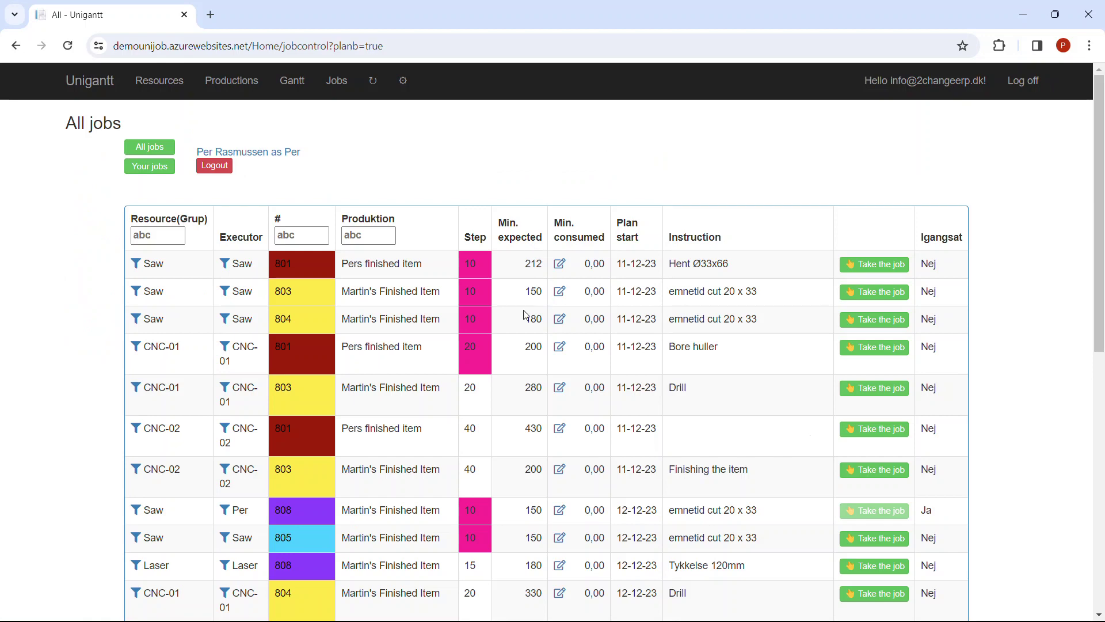
pyautogui.click(148, 168)
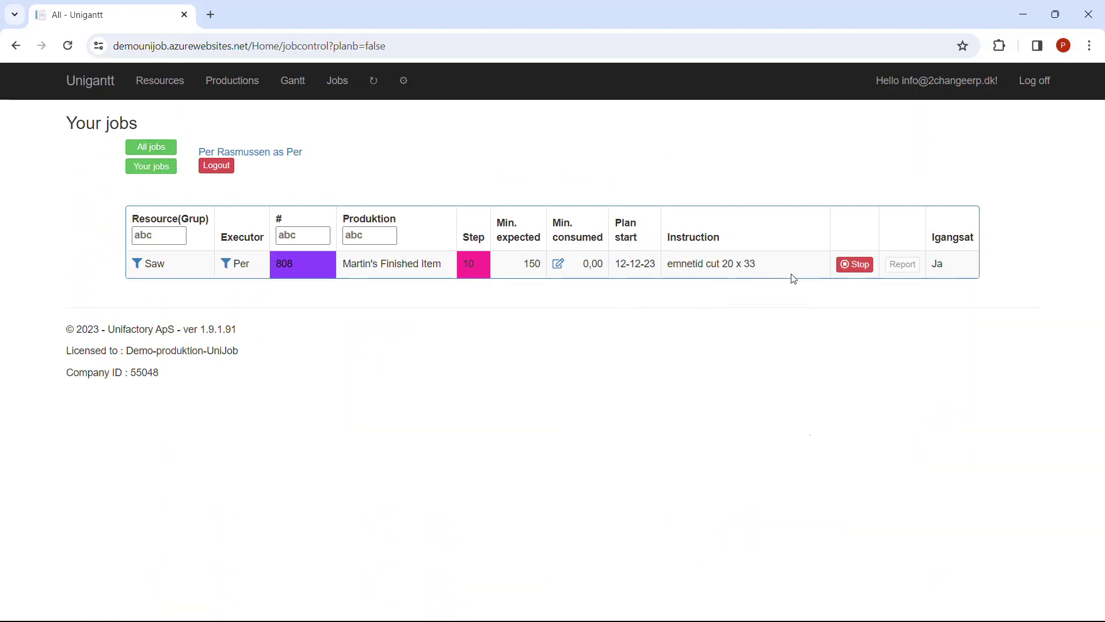
# Stop production 808's running Saw job and set its consumed minutes to 17
pyautogui.click(854, 266)
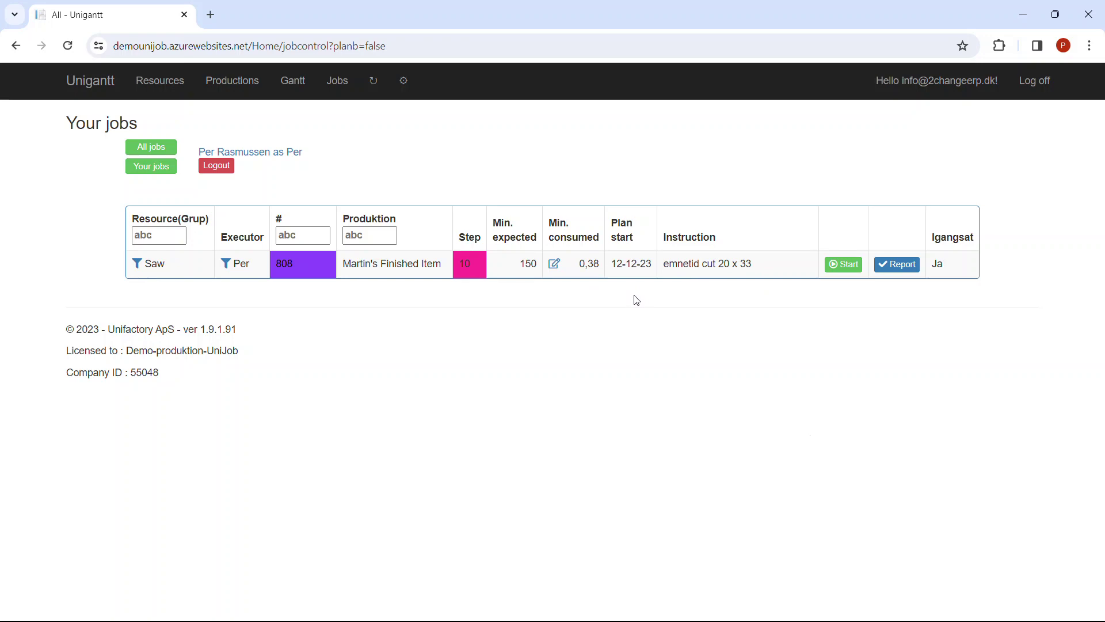
pyautogui.click(555, 265)
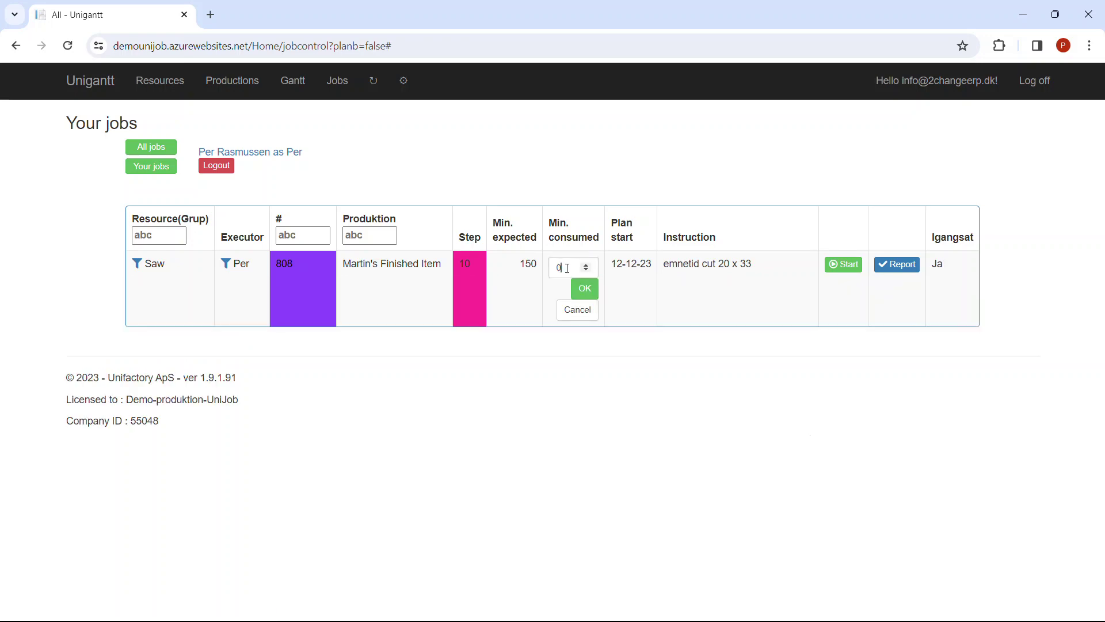
pyautogui.doubleClick(555, 272)
pyautogui.write('17')
pyautogui.click(582, 289)
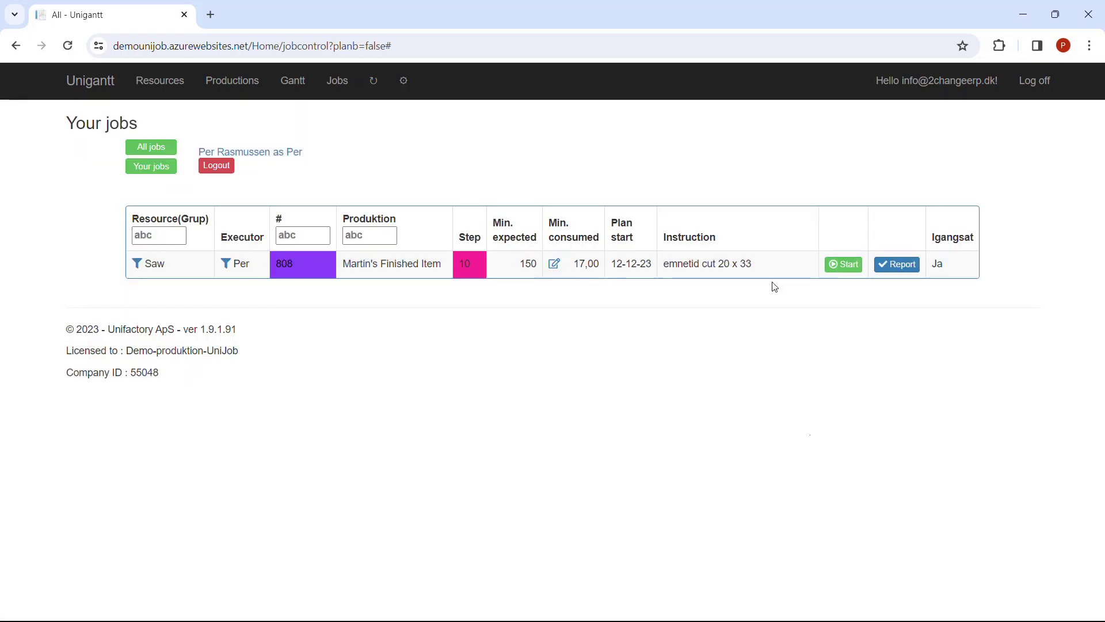
# Report production 808's step 10 Saw job as finished with a product count of 50 and the step marked complete
pyautogui.click(906, 268)
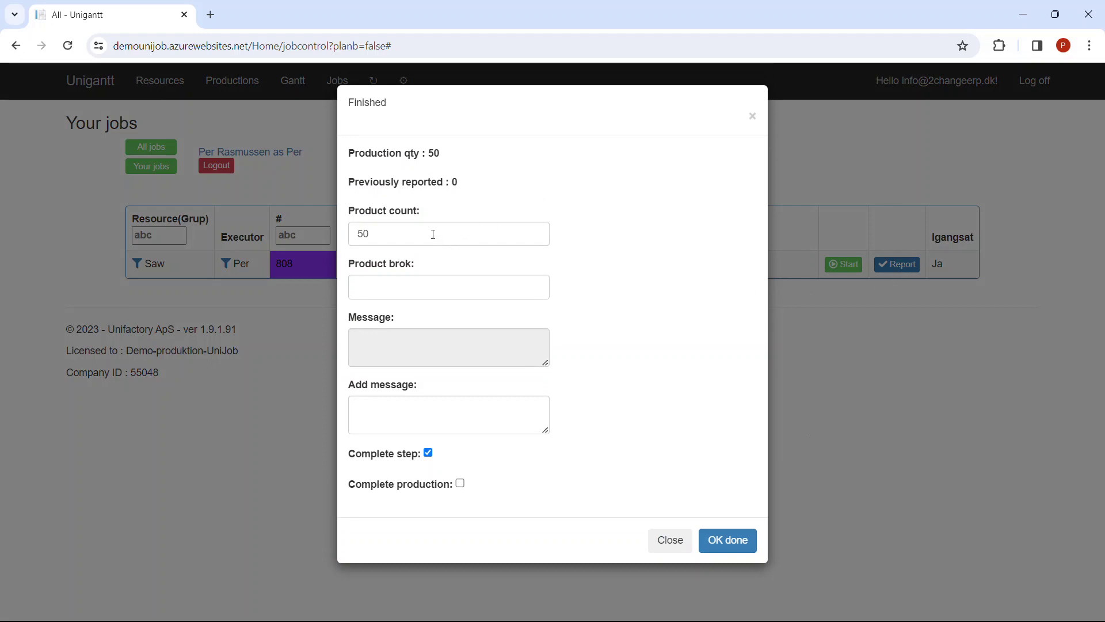
pyautogui.click(397, 231)
pyautogui.doubleClick(398, 231)
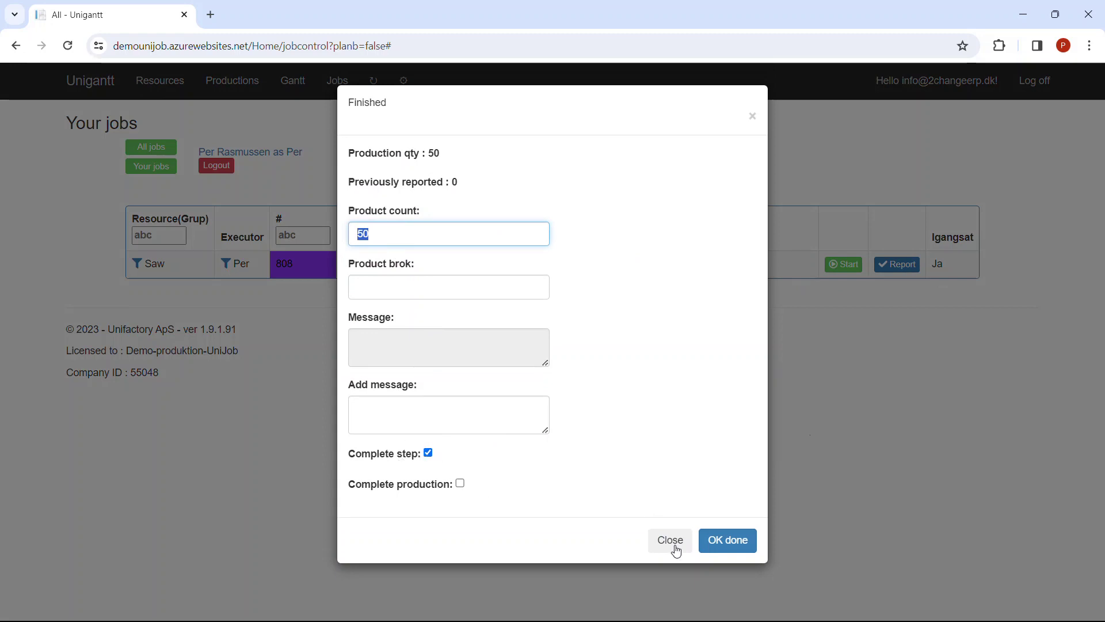
pyautogui.click(724, 553)
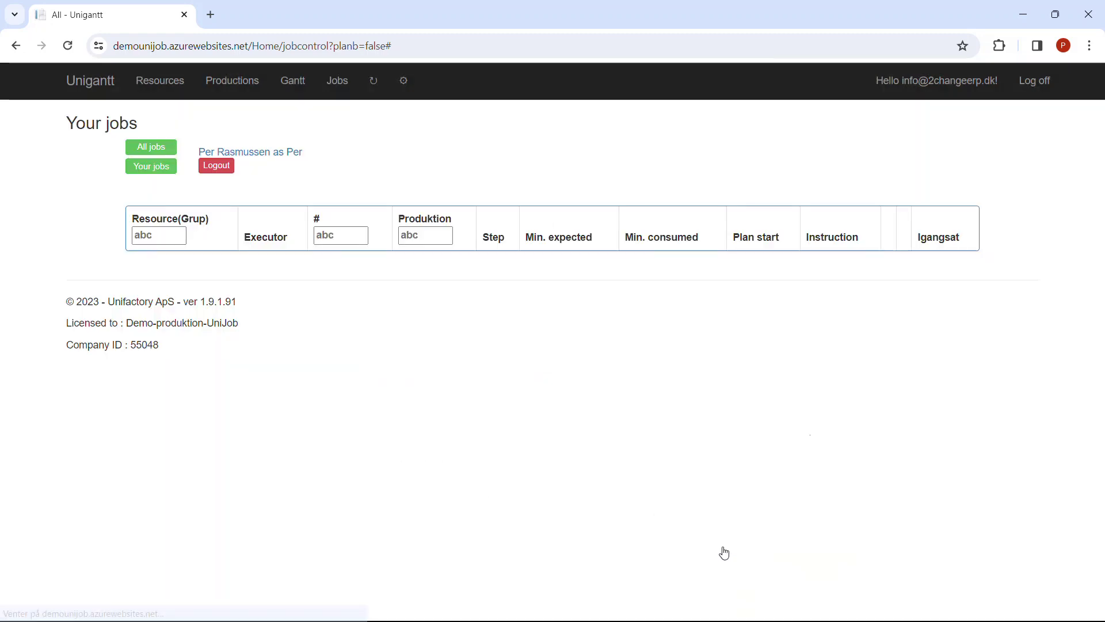
# Take production 801's step 40 CNC-02 job from the list of all jobs
pyautogui.click(150, 148)
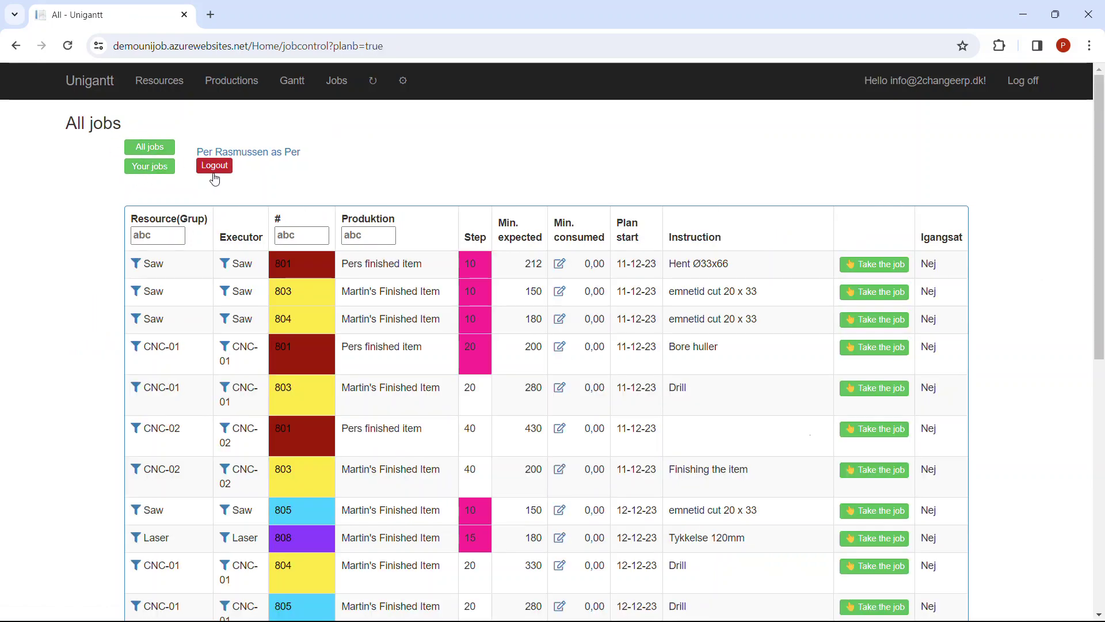
pyautogui.scroll(-5, 331, 384)
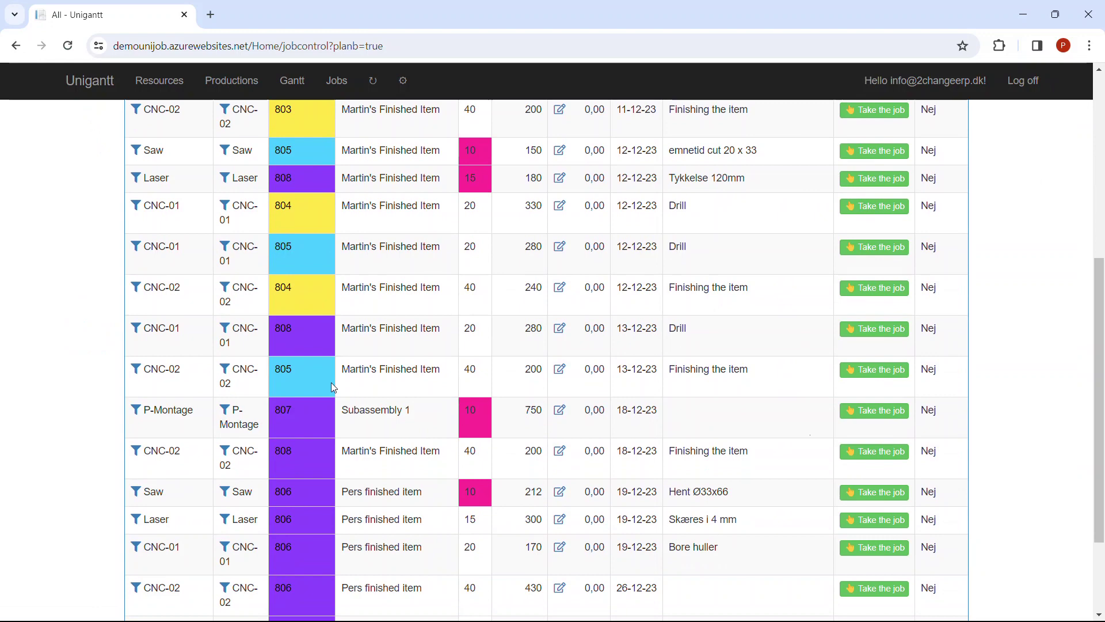
pyautogui.scroll(5, 332, 384)
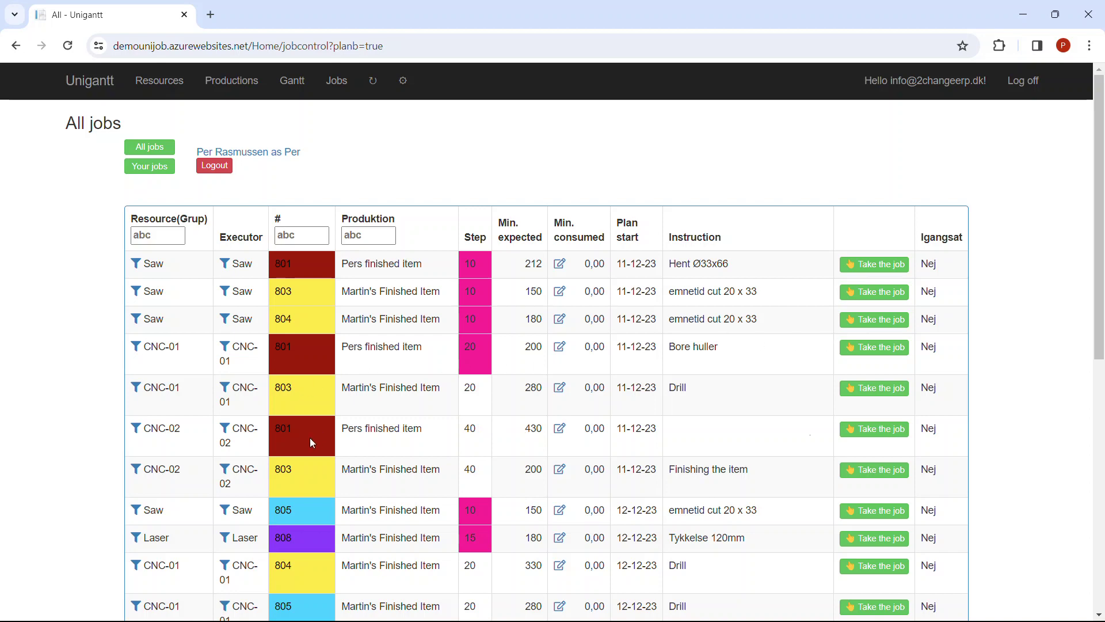
pyautogui.click(869, 428)
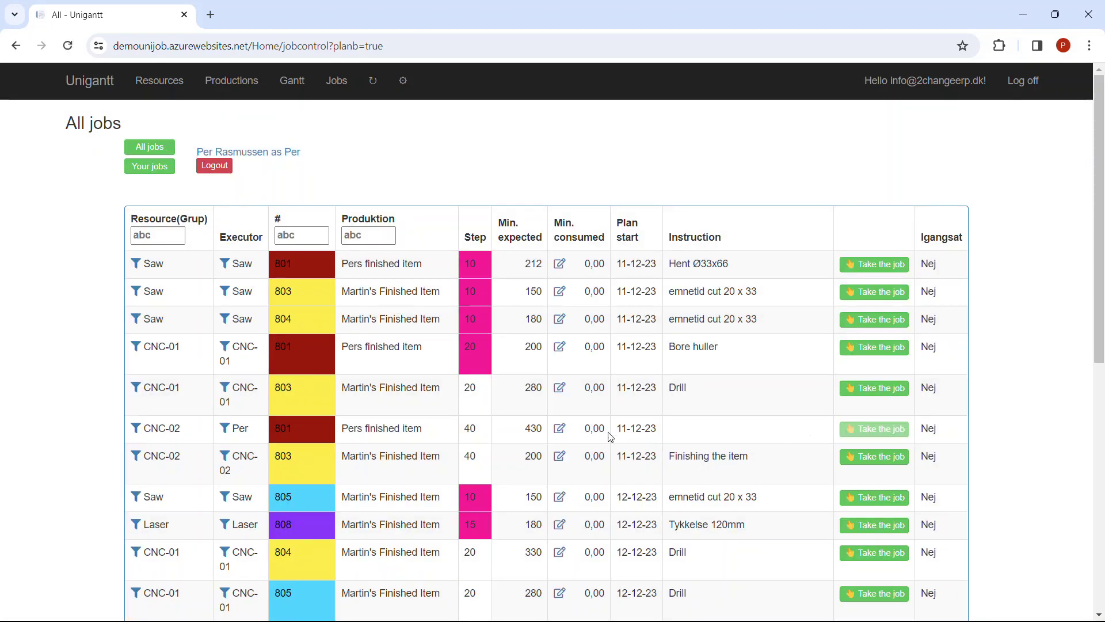
# Start production 801's CNC-02 job from the employee's own job list and stop it again
pyautogui.click(148, 166)
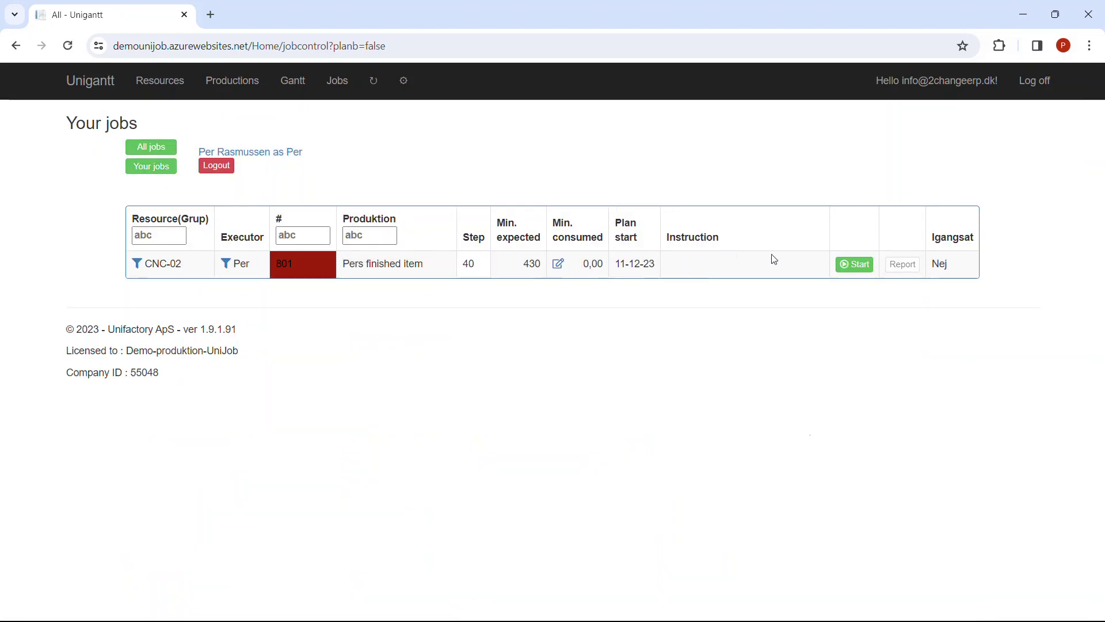
pyautogui.click(843, 268)
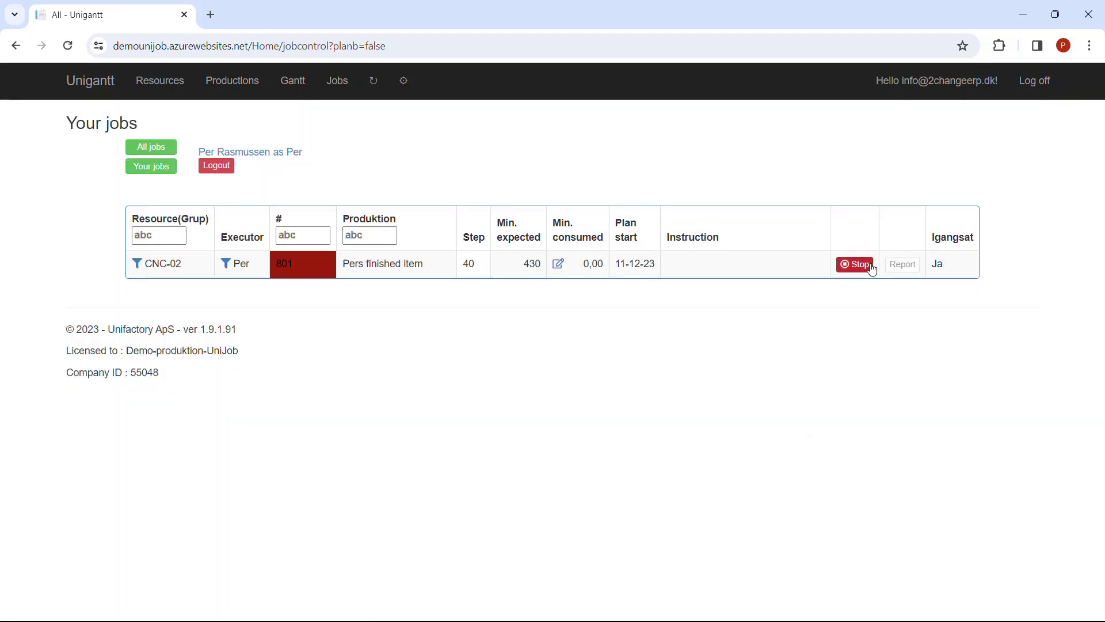
pyautogui.click(871, 265)
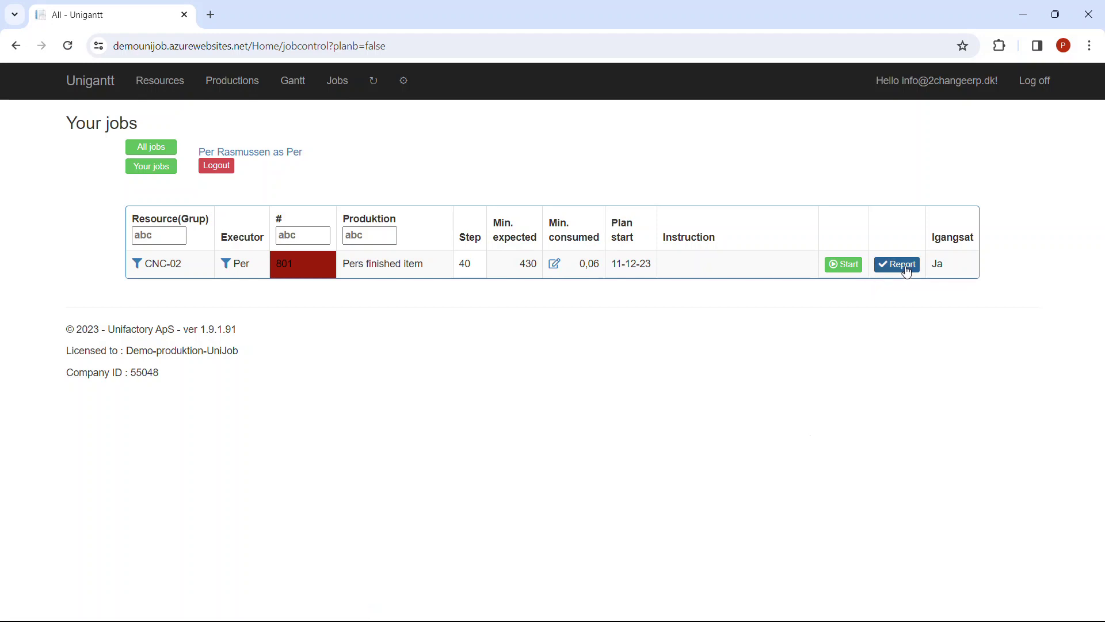
# Report production 801's CNC-02 job as finished with product count 49 and product brok 1
pyautogui.click(907, 267)
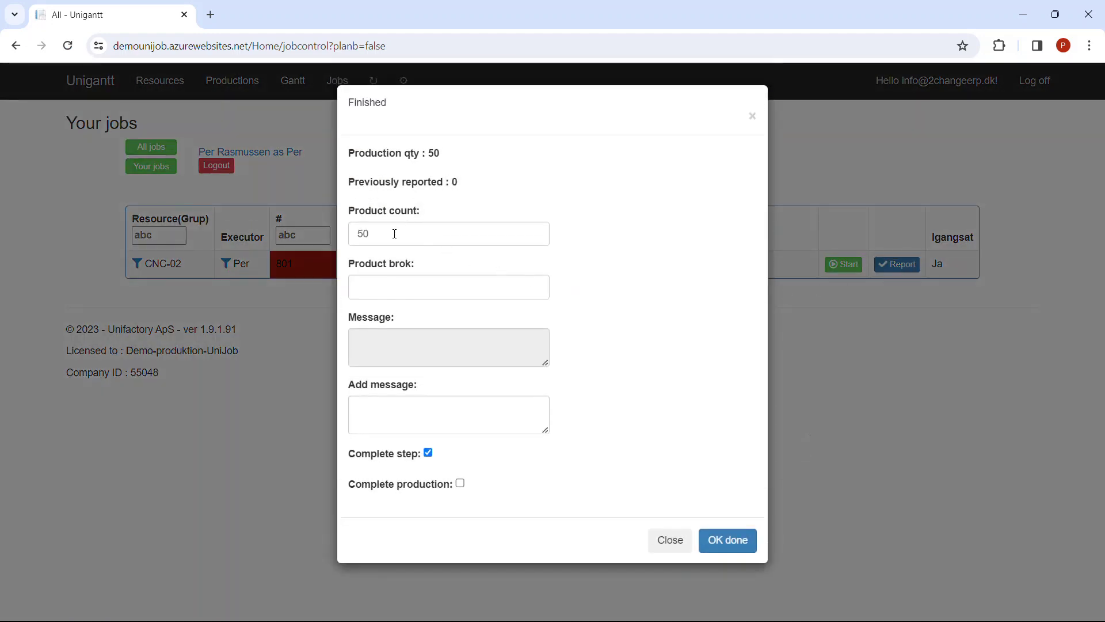
pyautogui.doubleClick(394, 233)
pyautogui.write('49')
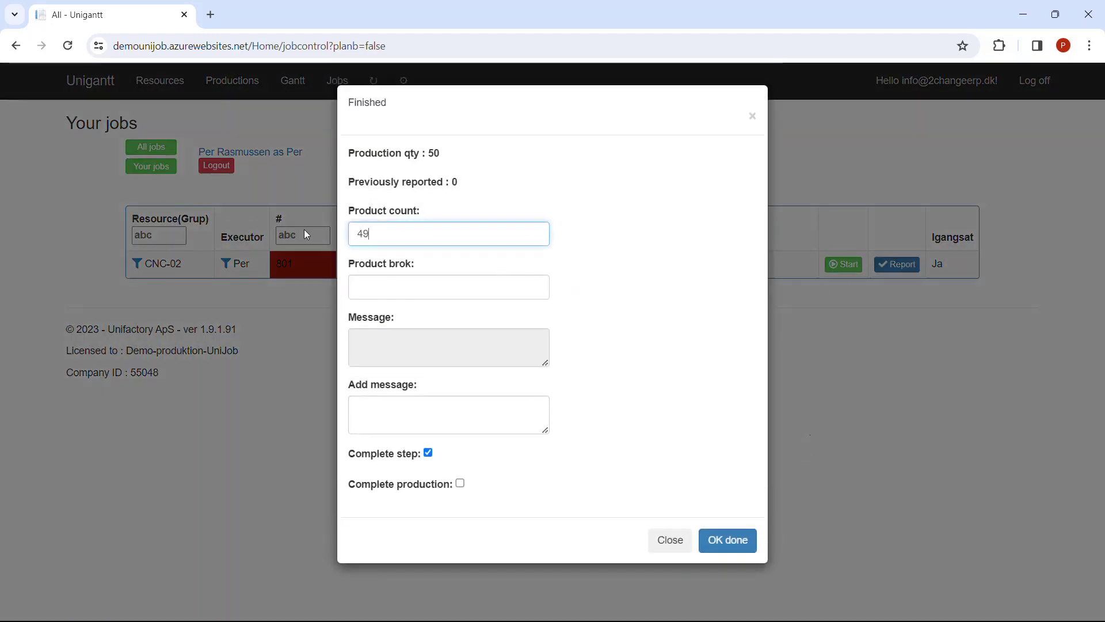
pyautogui.click(360, 287)
pyautogui.click(359, 288)
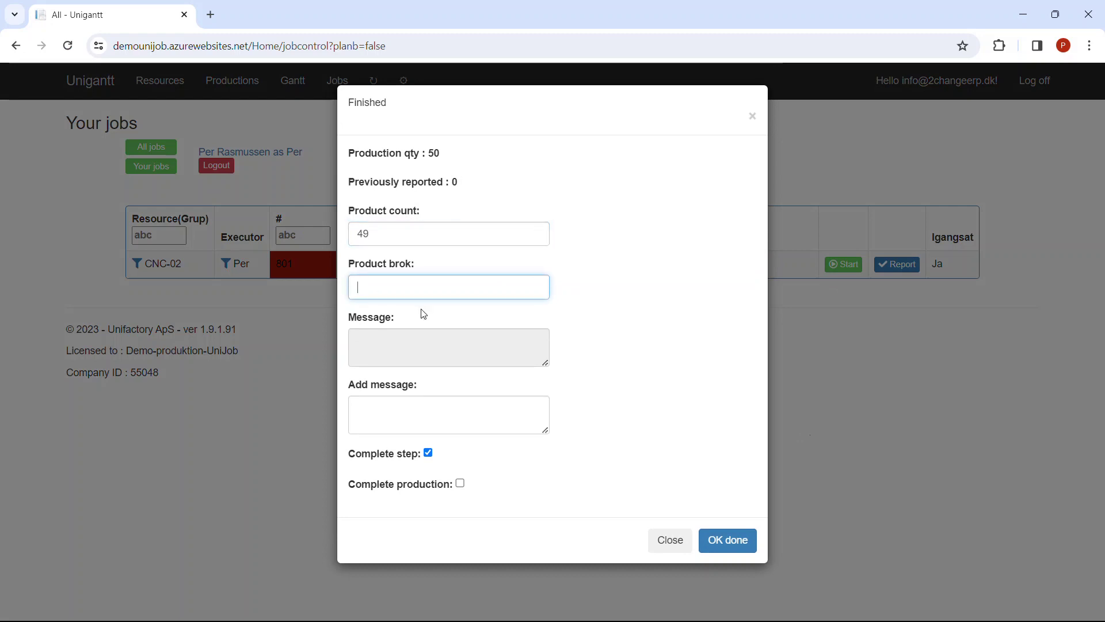
pyautogui.write('1')
pyautogui.click(729, 544)
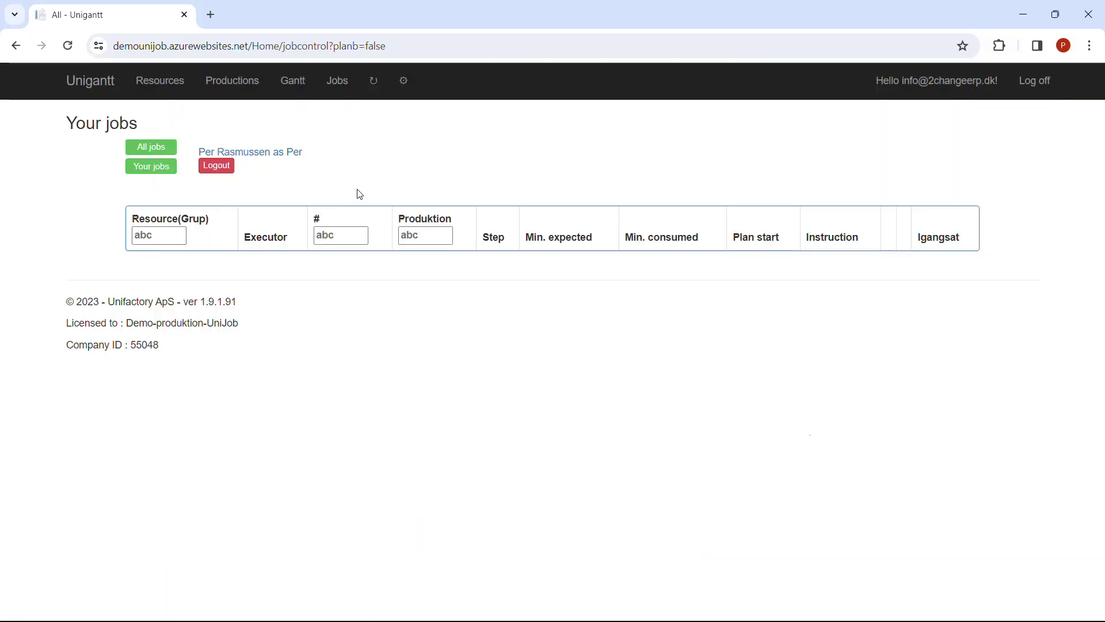
# Switch to Uniconta, refresh the production orders and review the status and consumption on production 808's lines
pyautogui.hotkey('alt', 'Tab')
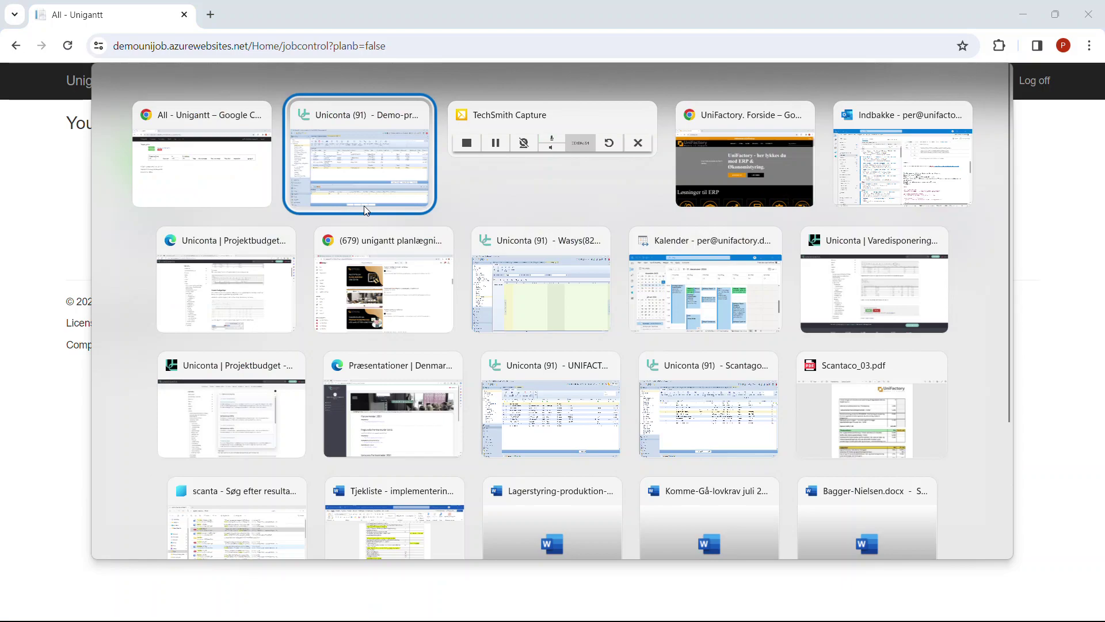
pyautogui.click(364, 205)
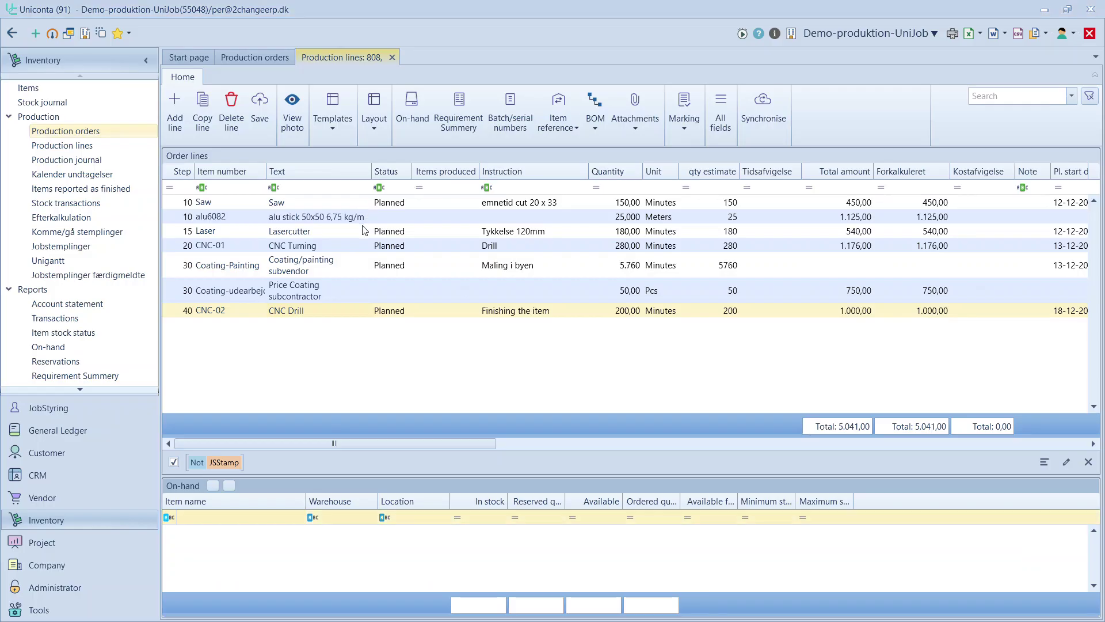
pyautogui.click(392, 57)
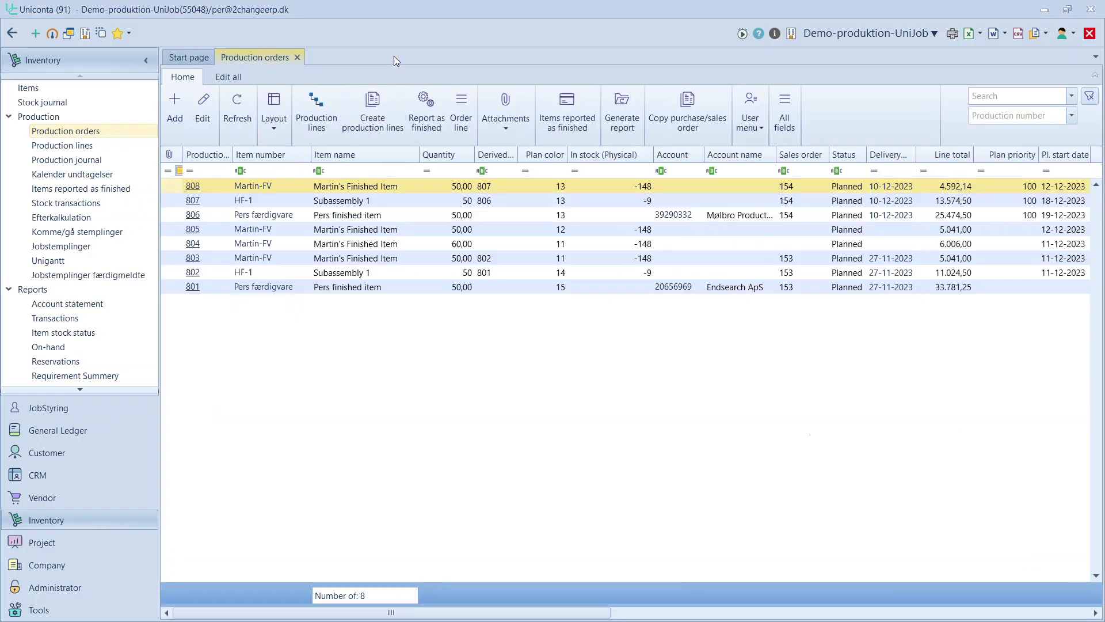
pyautogui.click(235, 115)
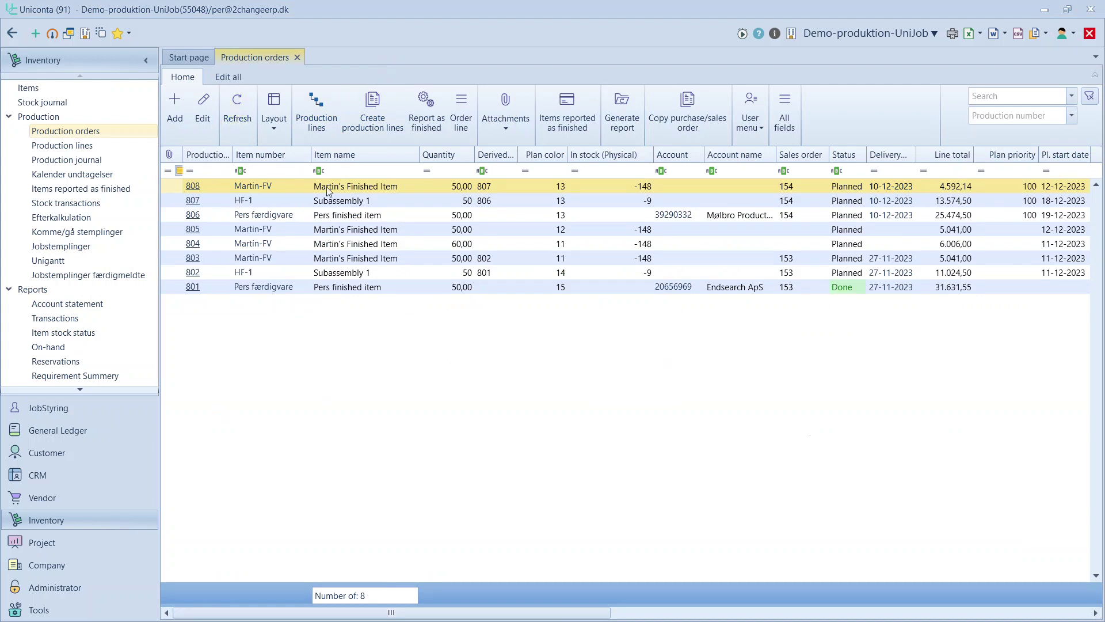
pyautogui.click(319, 120)
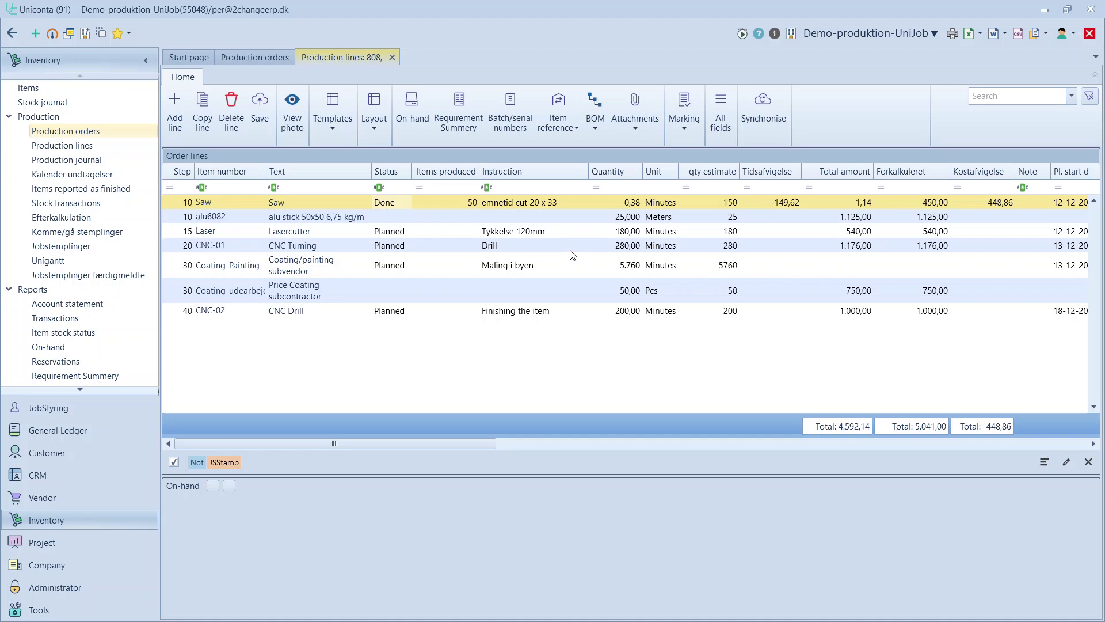
pyautogui.click(392, 57)
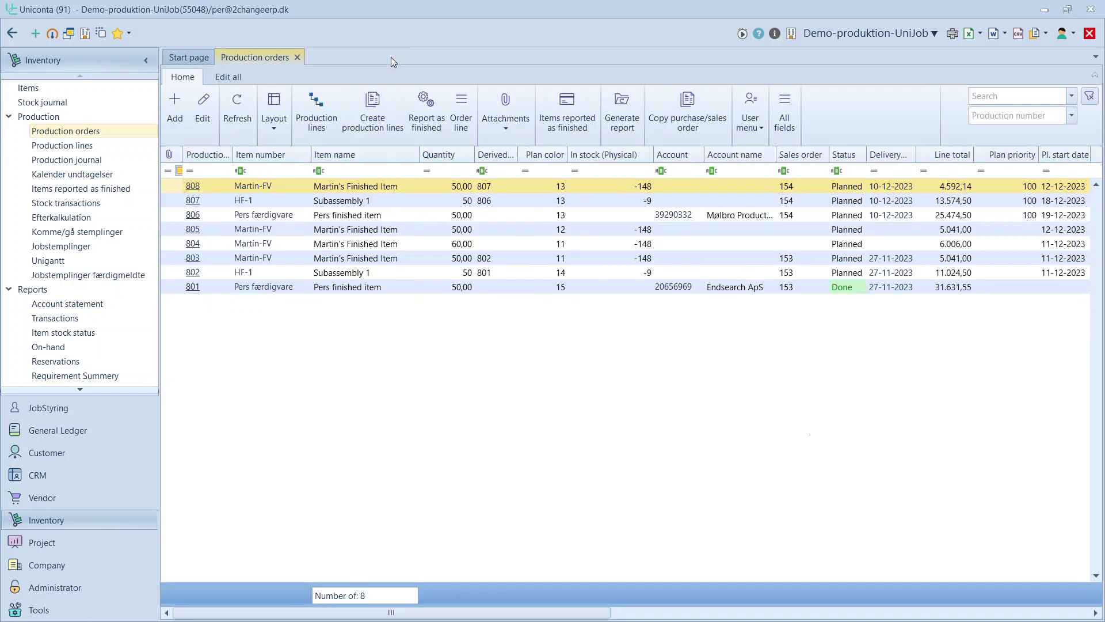
# Report production order 808 as finished with simulation off, declining to adjust the quantity put into stock
pyautogui.click(420, 113)
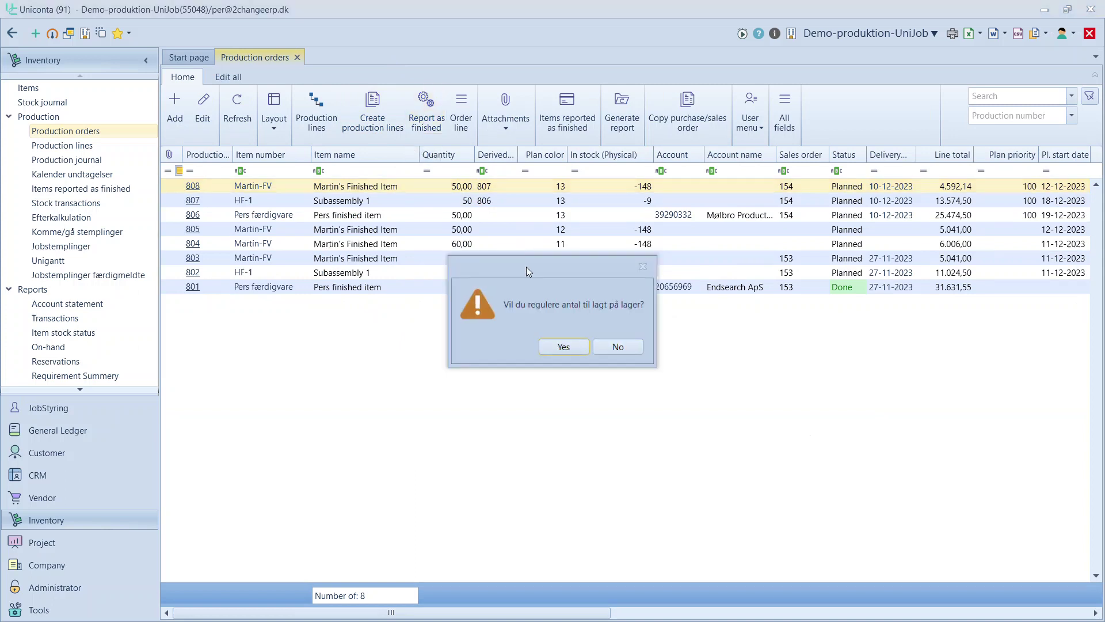
pyautogui.click(623, 349)
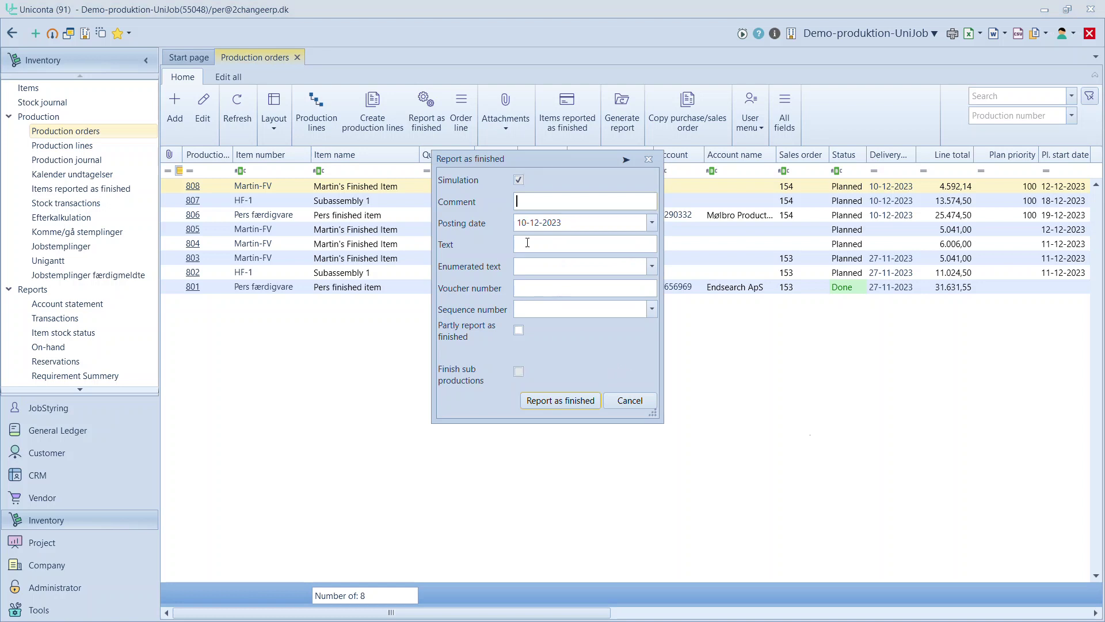
pyautogui.click(518, 179)
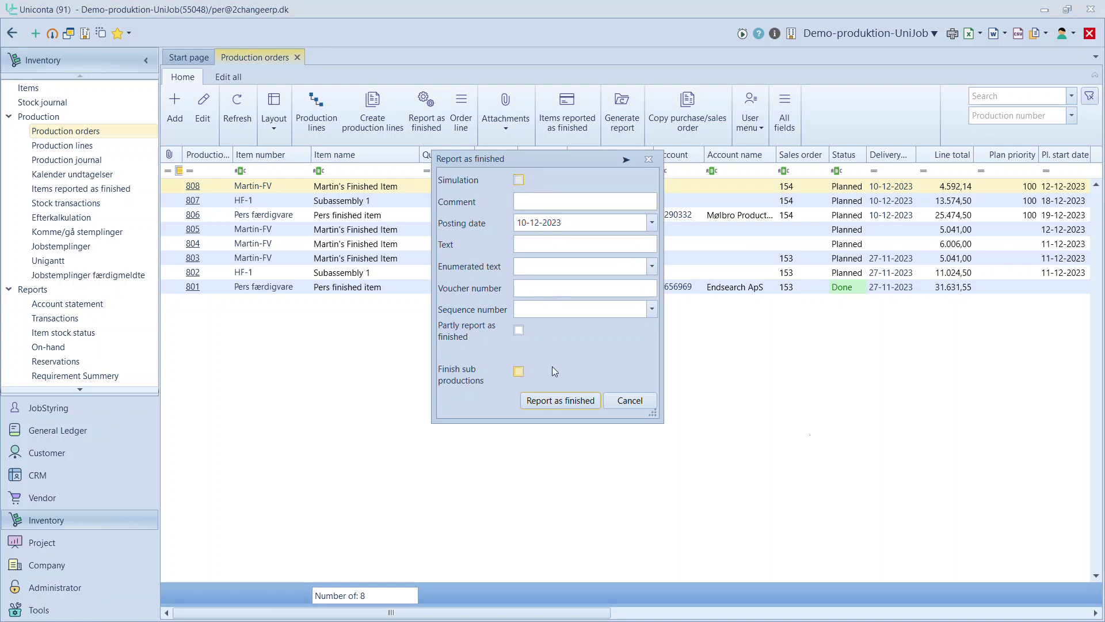
pyautogui.click(553, 401)
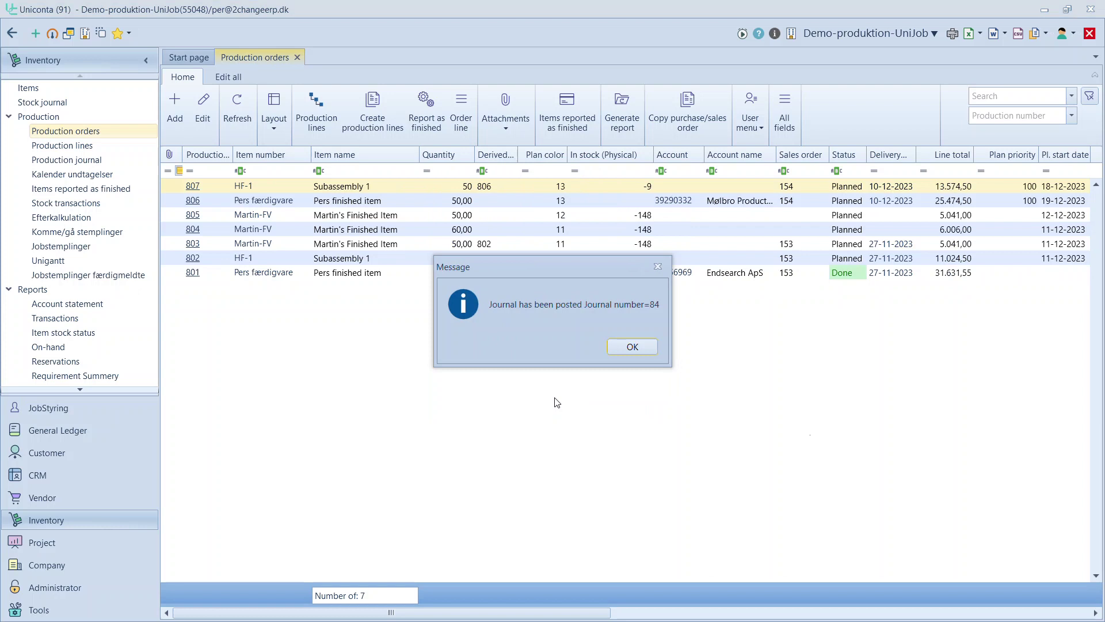
pyautogui.click(632, 347)
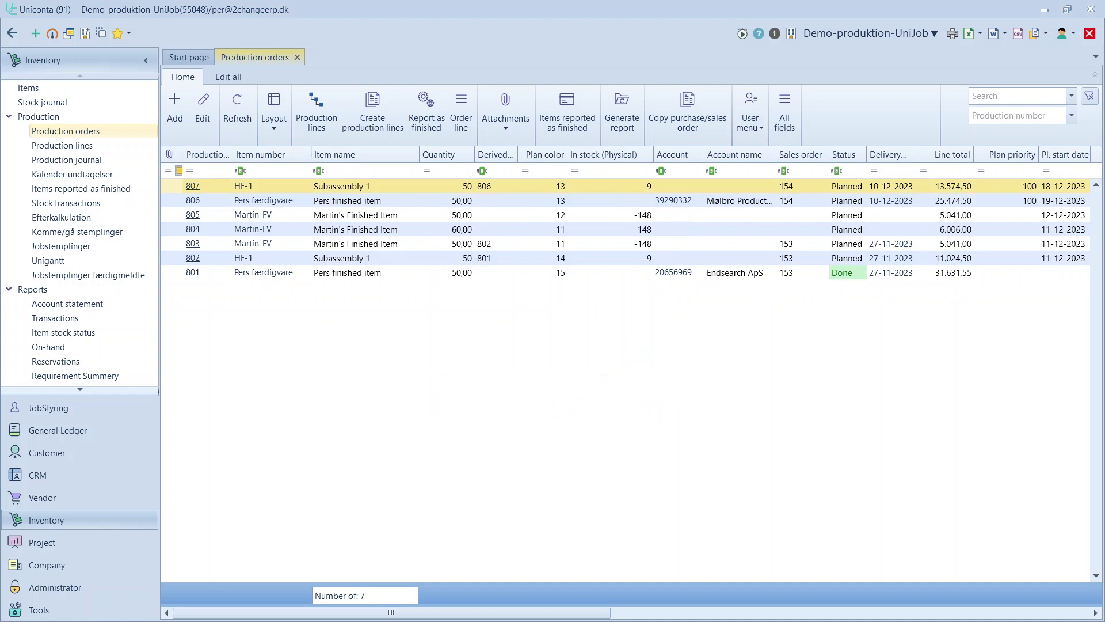